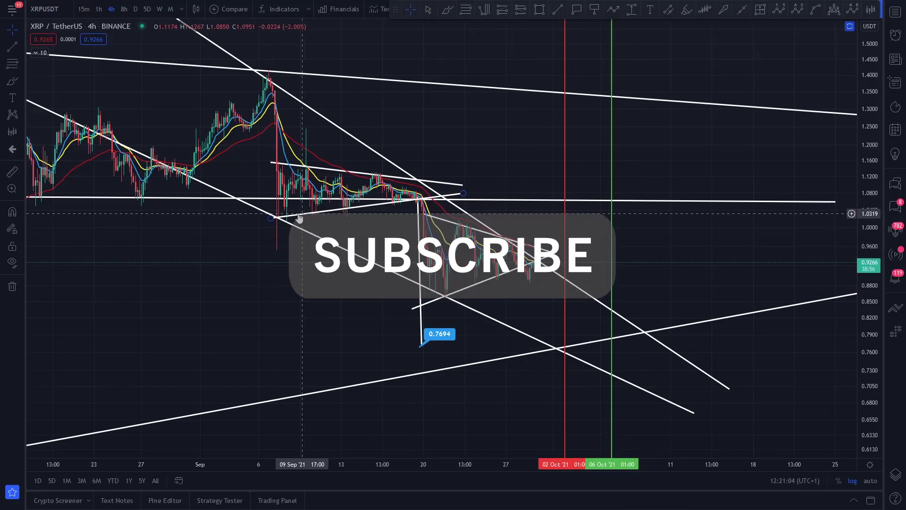
Step: Restore the indicator panes beneath the XRPUSDT 4h price chart with the latest candles in view
{"action": "scroll", "coordinate": [622, 189], "scroll_direction": "up", "scroll_amount": 5}
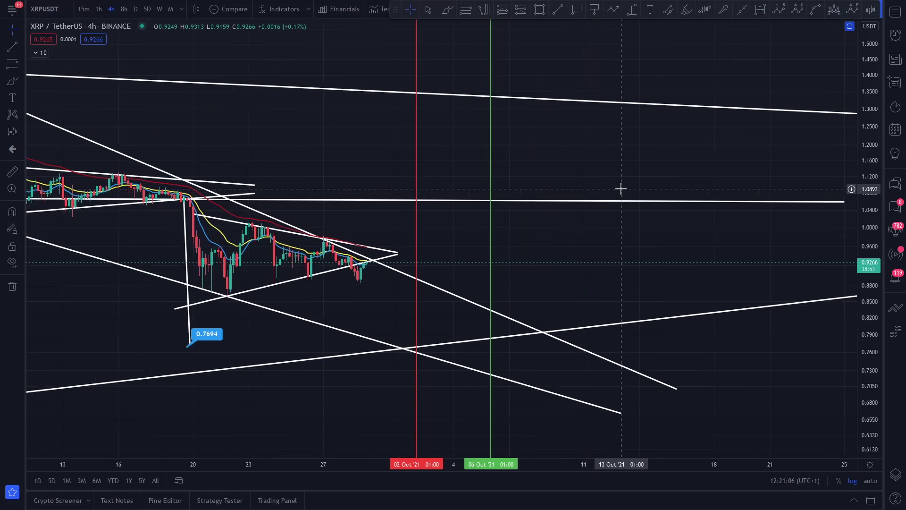
{"action": "scroll", "coordinate": [621, 190], "scroll_direction": "down", "scroll_amount": 5}
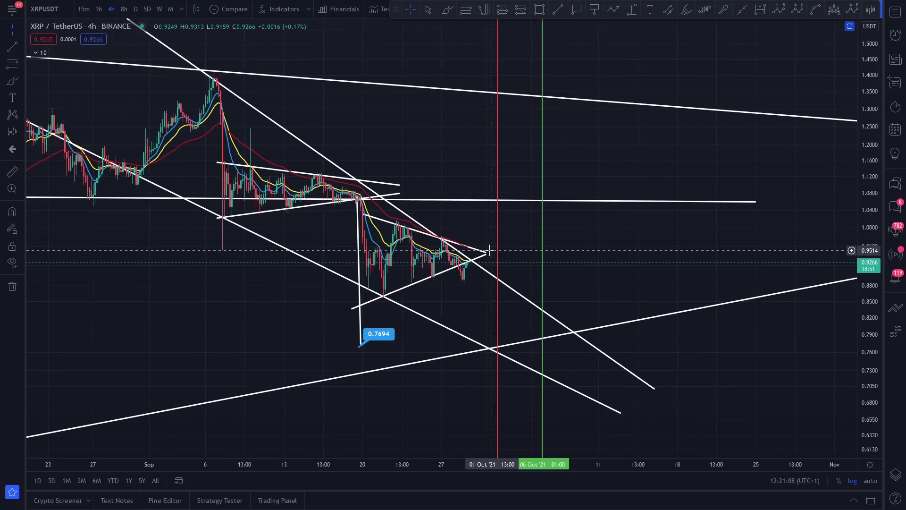
{"action": "scroll", "coordinate": [488, 251], "scroll_direction": "up", "scroll_amount": 5}
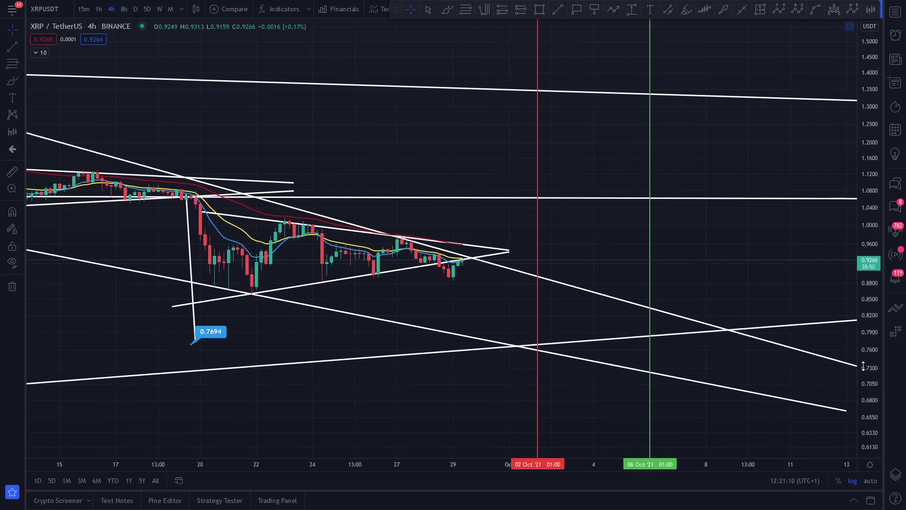
{"action": "left_click_drag", "start_coordinate": [867, 367], "coordinate": [867, 193]}
{"action": "left_click_drag", "start_coordinate": [574, 234], "coordinate": [611, 138]}
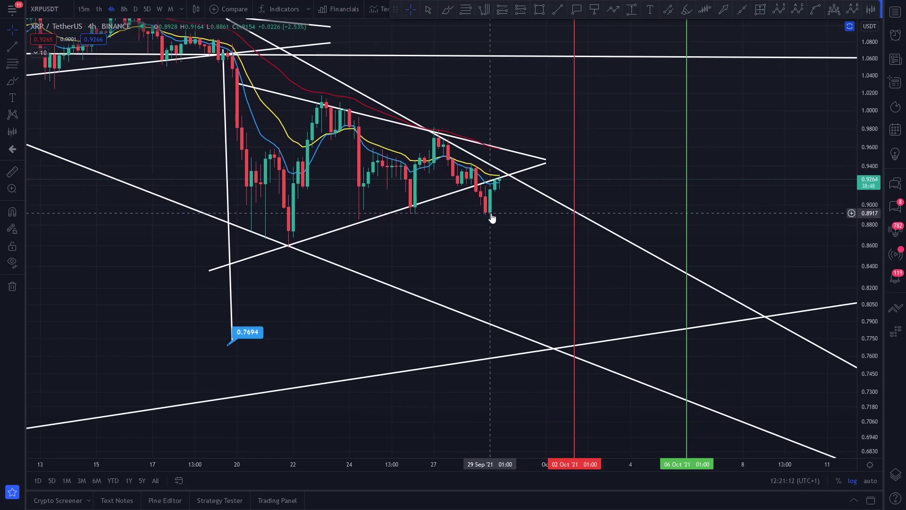
{"action": "double_click", "coordinate": [514, 243]}
{"action": "scroll", "coordinate": [490, 361], "scroll_direction": "down", "scroll_amount": 3}
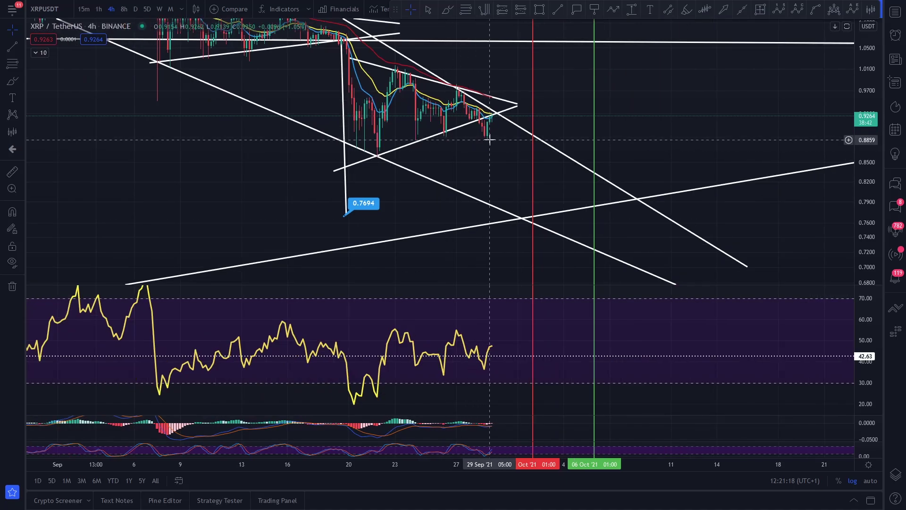
Step: Draw a falling trend line under the two latest price lows and a rising one under the matching RSI lows
{"action": "left_click", "coordinate": [434, 134]}
{"action": "left_click", "coordinate": [521, 141]}
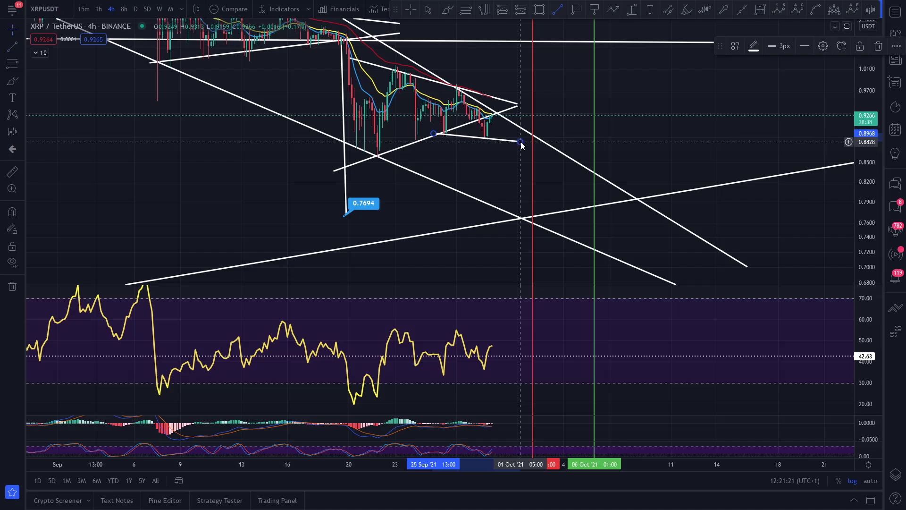
{"action": "left_click", "coordinate": [12, 46]}
{"action": "left_click", "coordinate": [435, 378]}
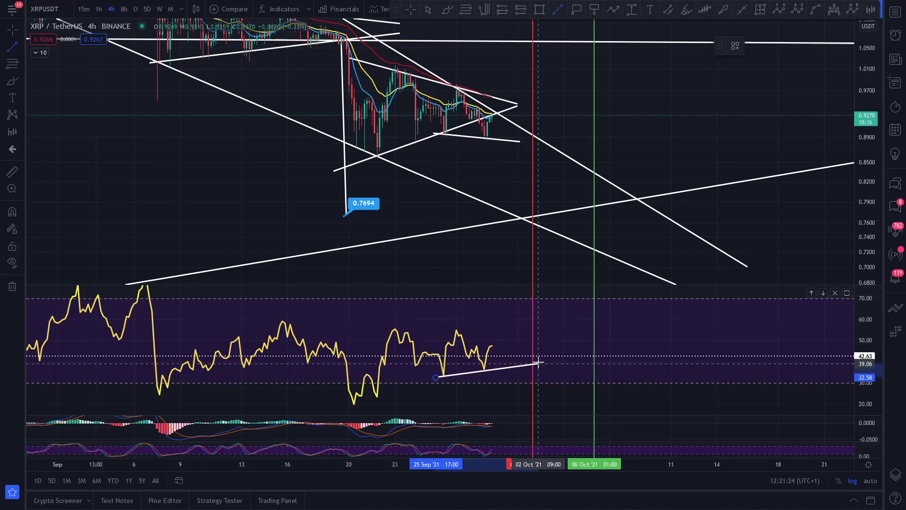
{"action": "left_click", "coordinate": [538, 361]}
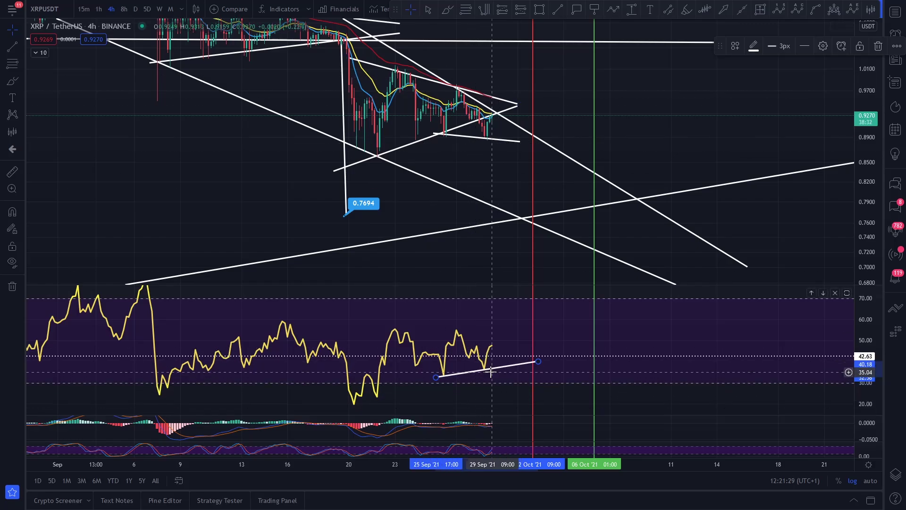
Step: Draw a vertical line for the triangle's height and move it to the breakdown point, from about 0.9210 down to 0.7749
{"action": "left_click_drag", "start_coordinate": [472, 163], "coordinate": [447, 136]}
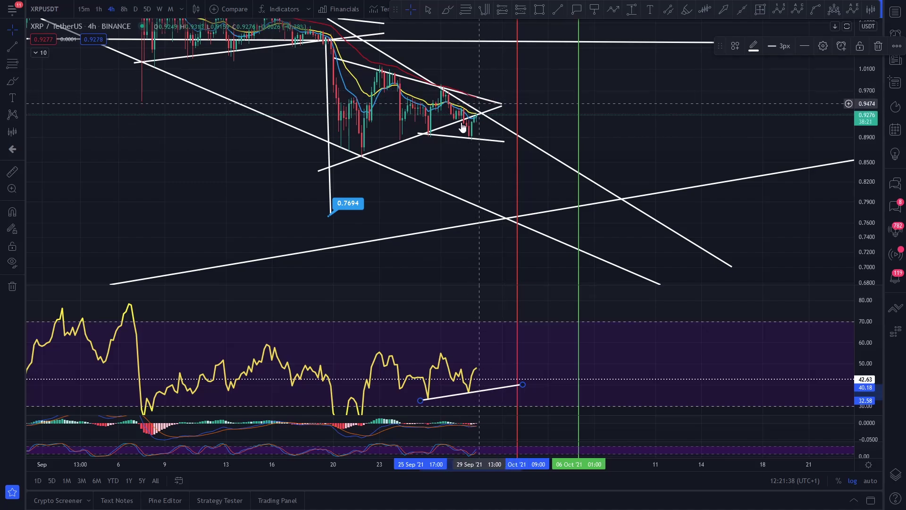
{"action": "left_click_drag", "start_coordinate": [445, 163], "coordinate": [452, 179]}
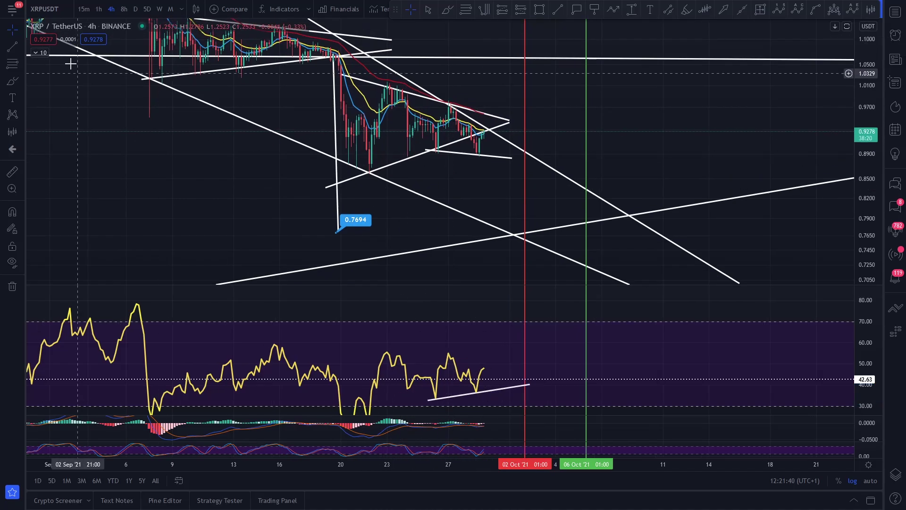
{"action": "left_click", "coordinate": [11, 45]}
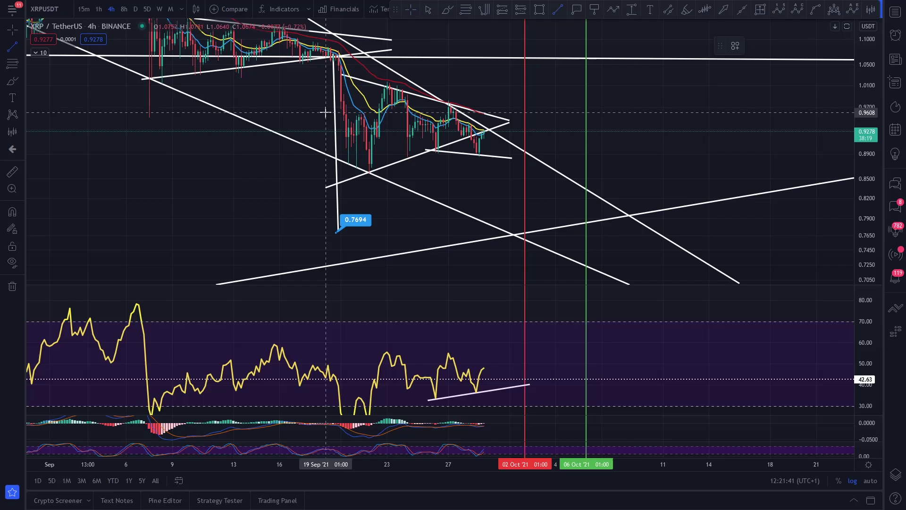
{"action": "left_click", "coordinate": [374, 83]}
{"action": "left_click", "coordinate": [376, 166]}
{"action": "left_click_drag", "start_coordinate": [377, 150], "coordinate": [472, 205]}
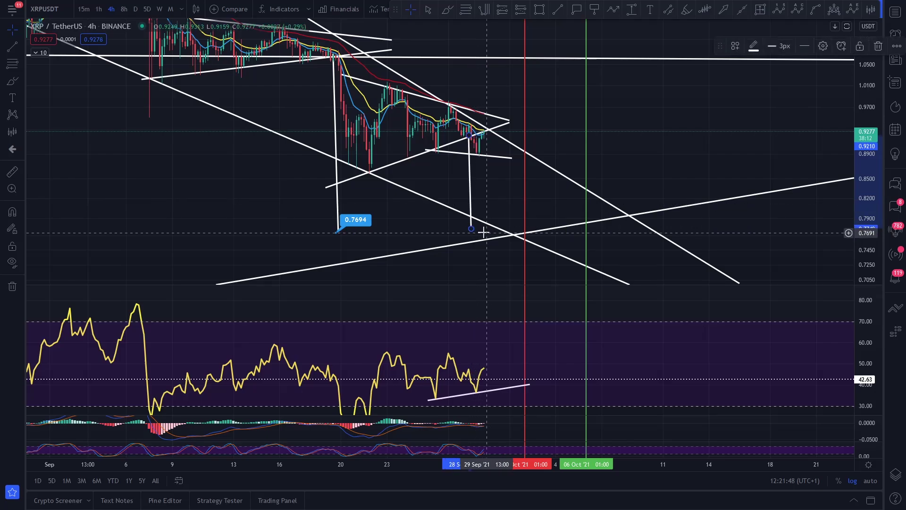
Step: Maximize the price pane to hide the indicators and compress its price scale
{"action": "scroll", "coordinate": [293, 93], "scroll_direction": "down", "scroll_amount": 5}
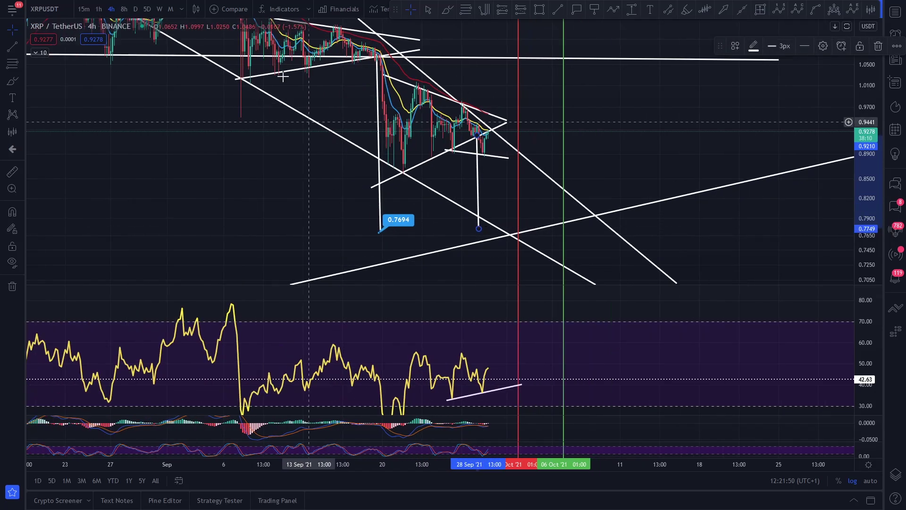
{"action": "double_click", "coordinate": [666, 141]}
{"action": "left_click_drag", "start_coordinate": [868, 99], "coordinate": [885, 289]}
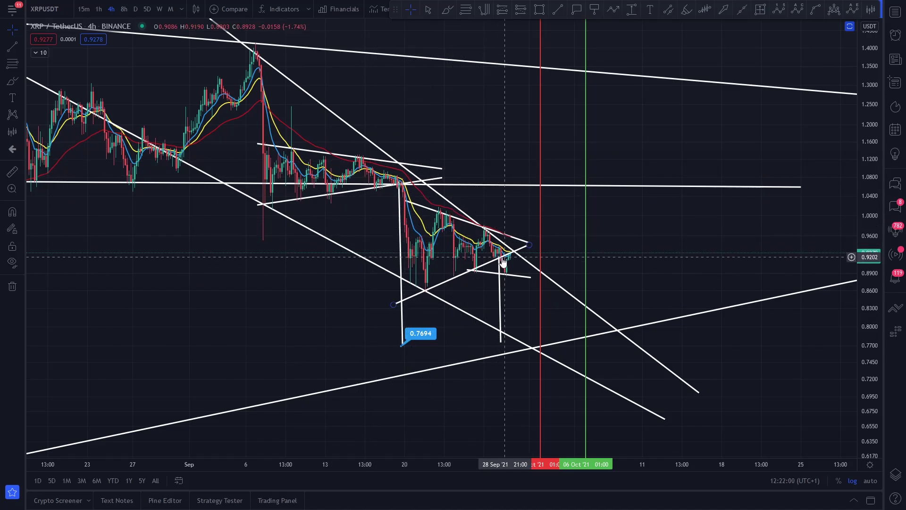
{"action": "scroll", "coordinate": [500, 264], "scroll_direction": "up", "scroll_amount": 2}
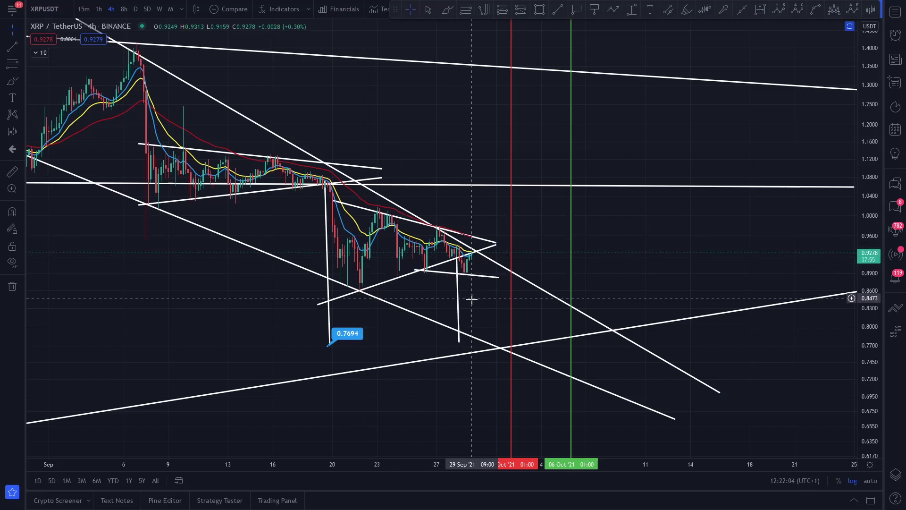
{"action": "left_click_drag", "start_coordinate": [472, 298], "coordinate": [470, 321]}
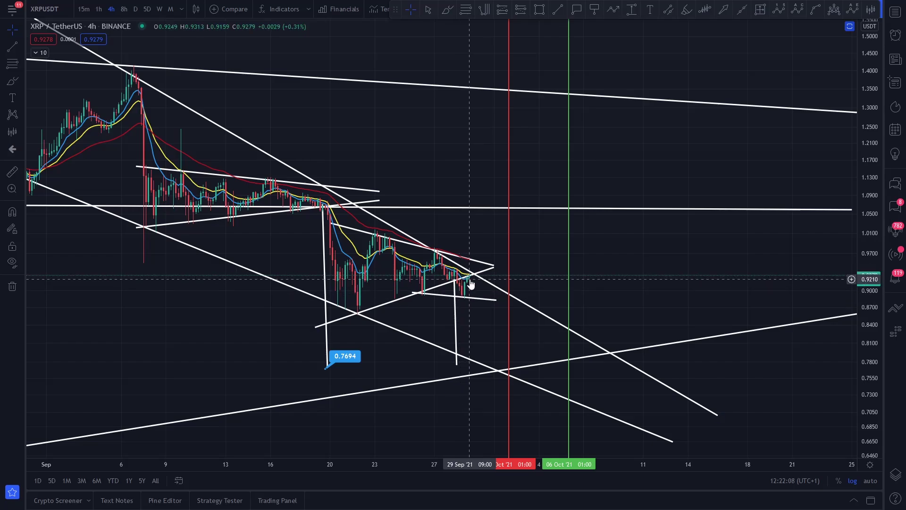
Step: Brush a rebound path to the triangle's upper line and project the height line upward from about 0.9599 to 1.1040
{"action": "scroll", "coordinate": [537, 279], "scroll_direction": "up", "scroll_amount": 3}
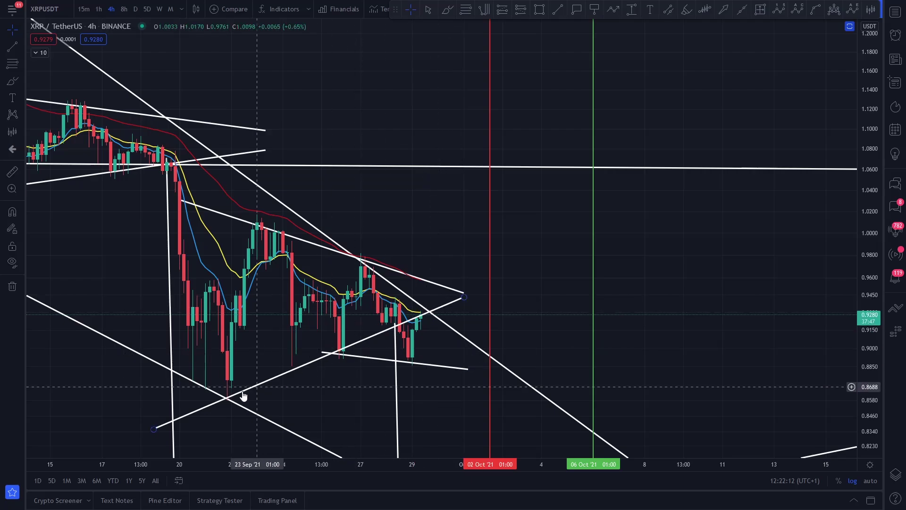
{"action": "left_click_drag", "start_coordinate": [324, 381], "coordinate": [408, 219]}
{"action": "scroll", "coordinate": [408, 219], "scroll_direction": "down", "scroll_amount": 2}
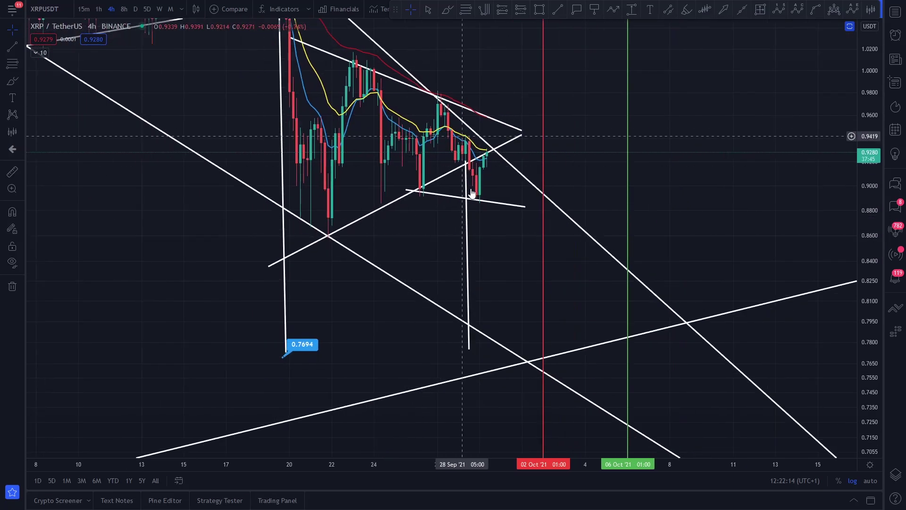
{"action": "left_click_drag", "start_coordinate": [506, 259], "coordinate": [494, 257]}
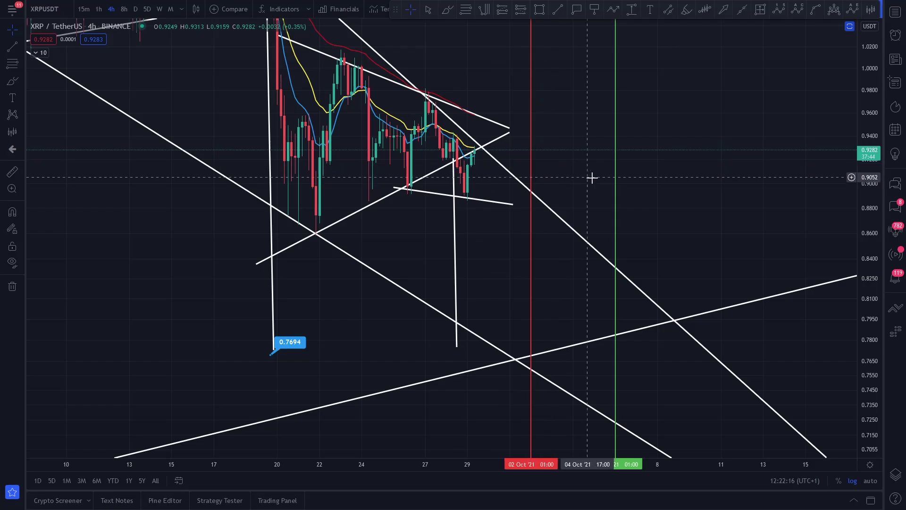
{"action": "left_click_drag", "start_coordinate": [601, 176], "coordinate": [612, 193]}
{"action": "left_click_drag", "start_coordinate": [866, 100], "coordinate": [866, 141]}
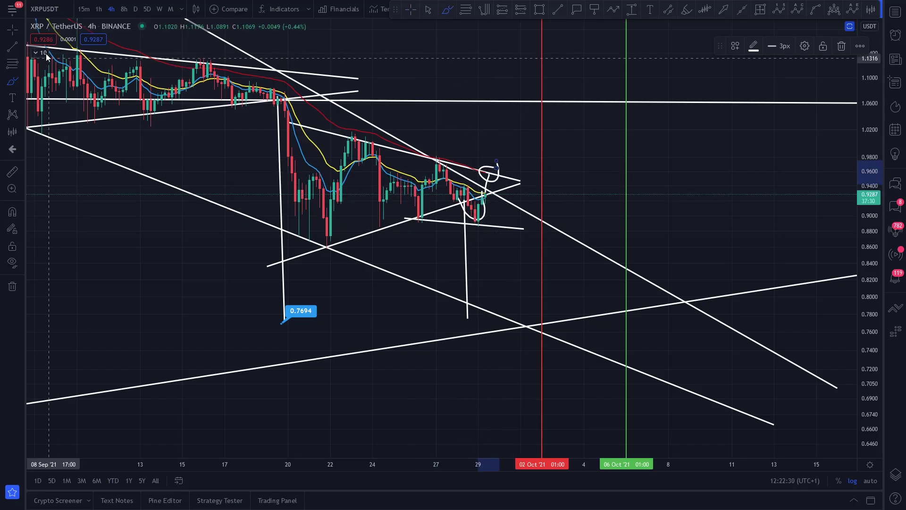
{"action": "left_click", "coordinate": [16, 29]}
{"action": "mouse_move", "coordinate": [466, 247]}
{"action": "left_mouse_down"}
{"action": "mouse_move", "coordinate": [465, 176]}
{"action": "mouse_move", "coordinate": [302, 167]}
{"action": "mouse_move", "coordinate": [330, 170]}
{"action": "mouse_move", "coordinate": [468, 246]}
{"action": "mouse_move", "coordinate": [488, 114]}
{"action": "left_mouse_up"}
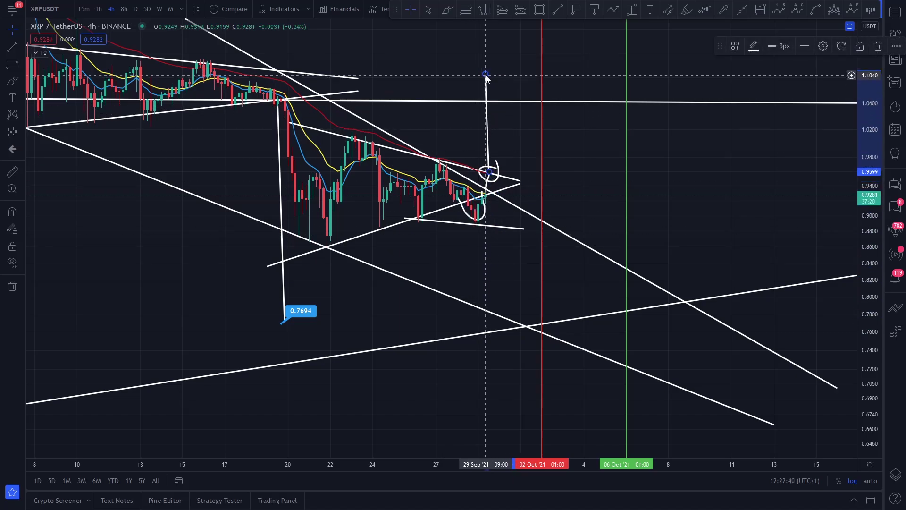
Step: Brush a circle where the falling wedge line meets the rising support line, with a falling price path into it and a loop along the support
{"action": "left_click_drag", "start_coordinate": [497, 194], "coordinate": [505, 220]}
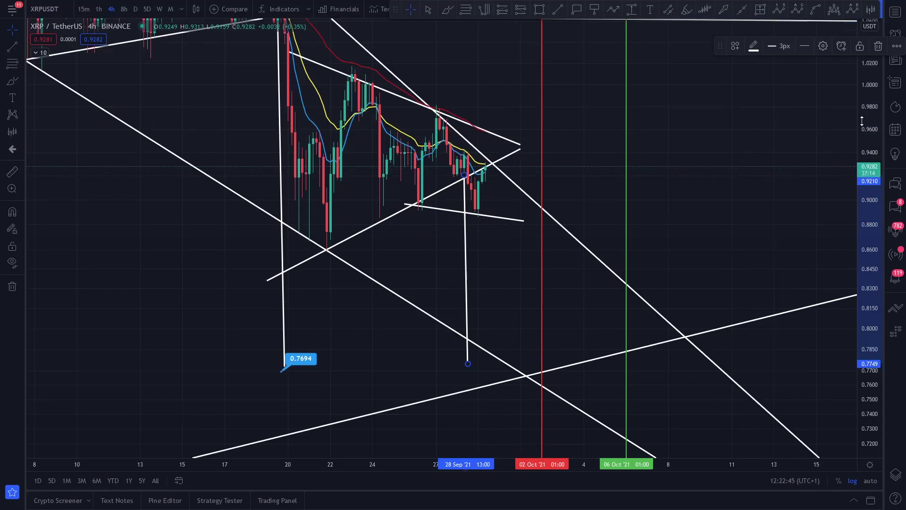
{"action": "left_click_drag", "start_coordinate": [862, 121], "coordinate": [862, 325]}
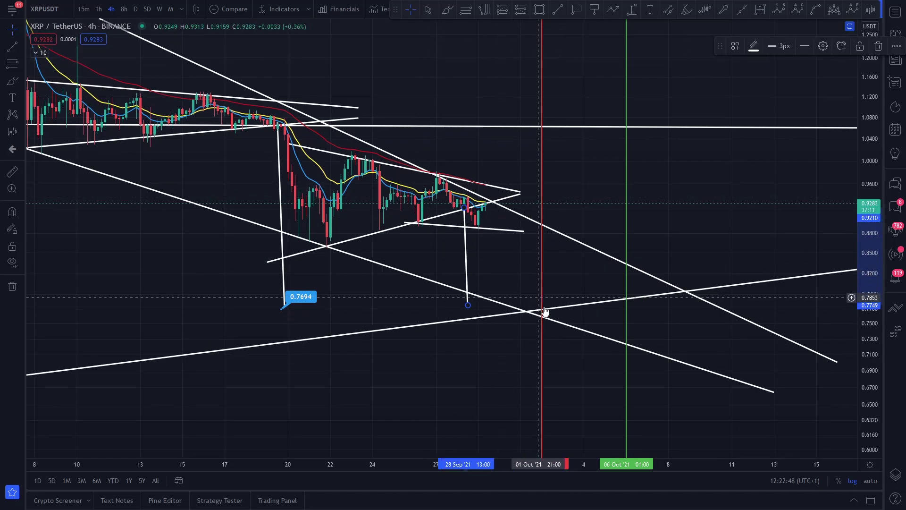
{"action": "scroll", "coordinate": [571, 343], "scroll_direction": "down", "scroll_amount": 4}
{"action": "left_click_drag", "start_coordinate": [661, 243], "coordinate": [650, 206]}
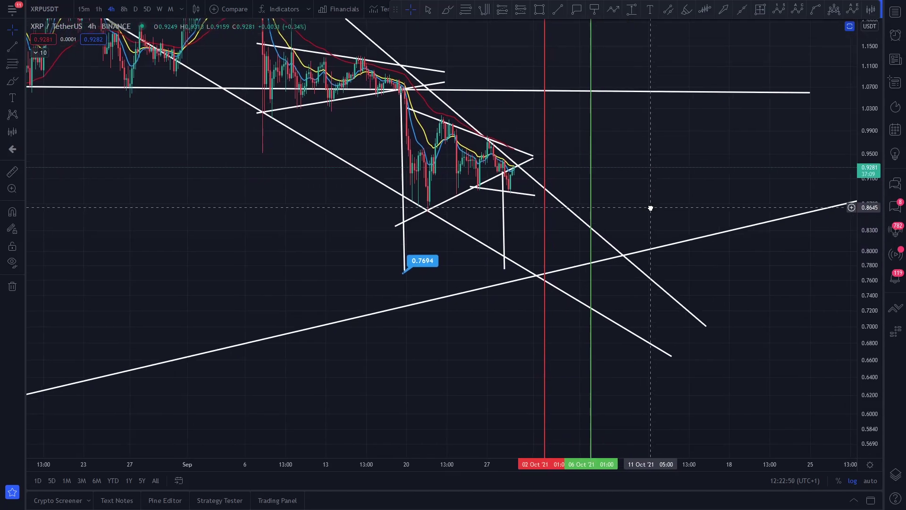
{"action": "left_click", "coordinate": [12, 80]}
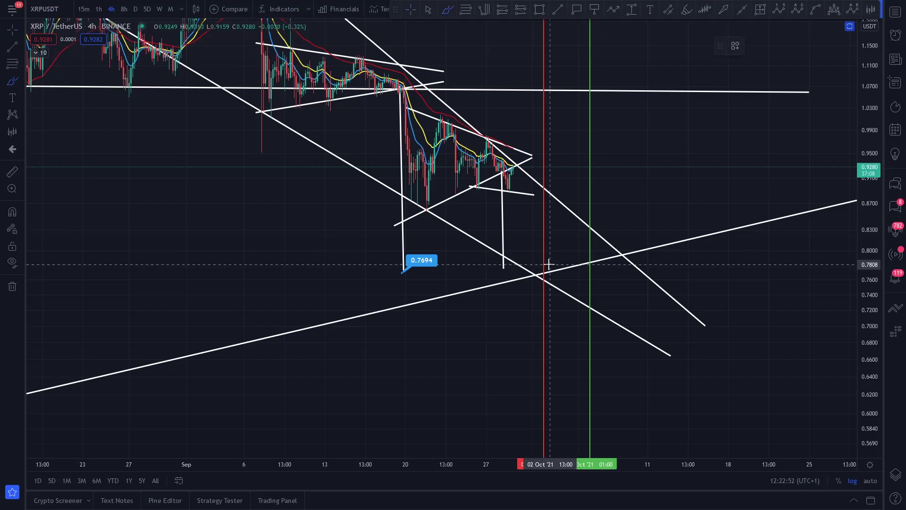
{"action": "mouse_move", "coordinate": [534, 283]}
{"action": "left_mouse_down"}
{"action": "mouse_move", "coordinate": [609, 264]}
{"action": "mouse_move", "coordinate": [543, 266]}
{"action": "mouse_move", "coordinate": [530, 283]}
{"action": "left_mouse_up"}
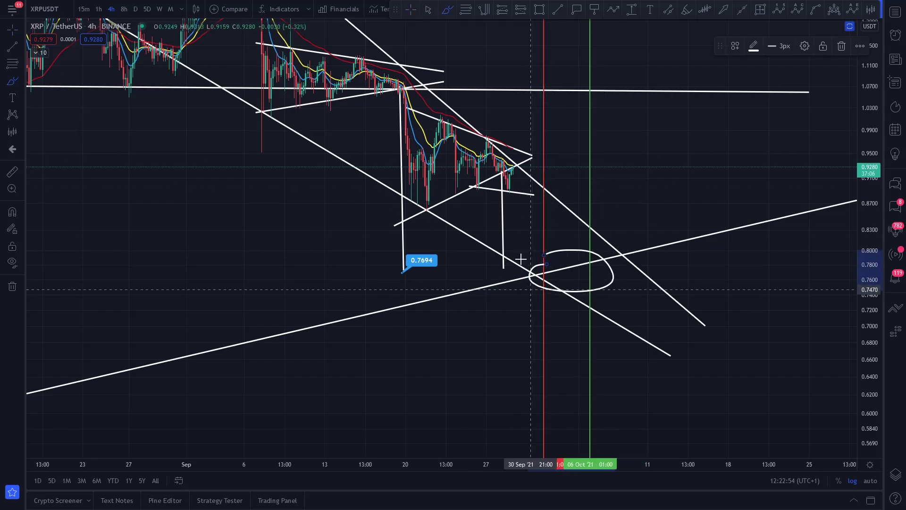
{"action": "left_click_drag", "start_coordinate": [513, 169], "coordinate": [529, 195]}
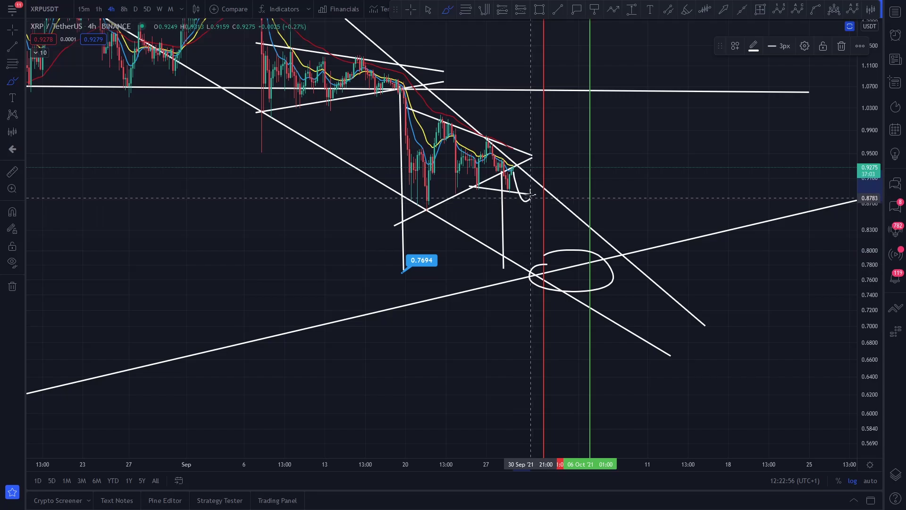
{"action": "mouse_move", "coordinate": [510, 286]}
{"action": "left_mouse_down"}
{"action": "mouse_move", "coordinate": [654, 238]}
{"action": "mouse_move", "coordinate": [558, 255]}
{"action": "mouse_move", "coordinate": [499, 283]}
{"action": "left_mouse_up"}
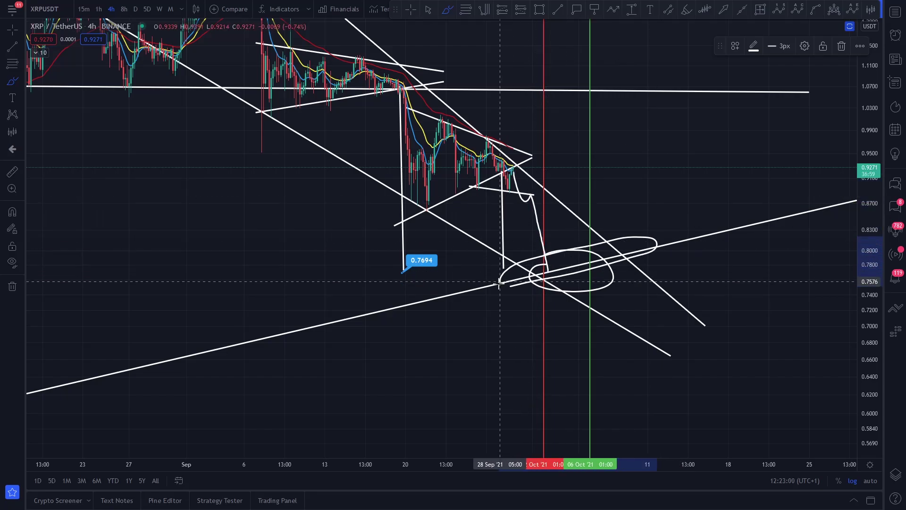
Step: Switch the XRPUSDT chart to the daily timeframe with the whole large triangle in view
{"action": "scroll", "coordinate": [592, 264], "scroll_direction": "down", "scroll_amount": 5}
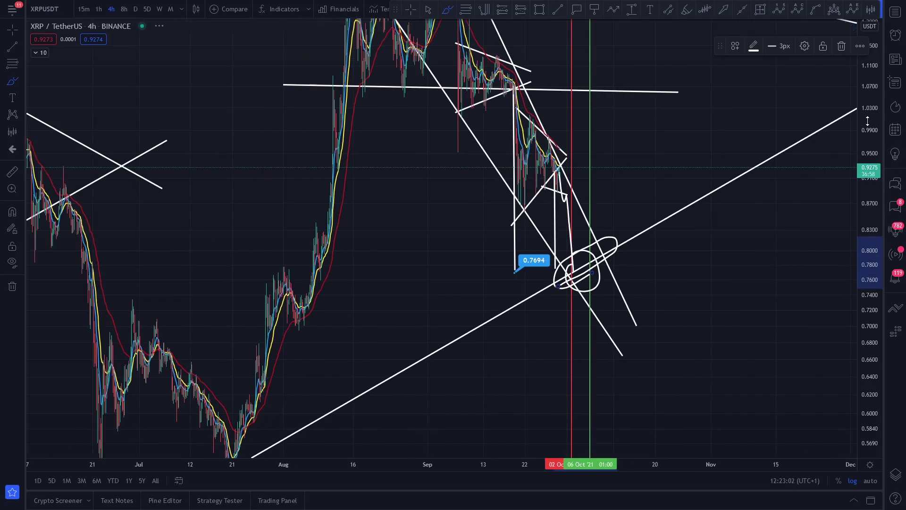
{"action": "left_click_drag", "start_coordinate": [867, 121], "coordinate": [867, 142]}
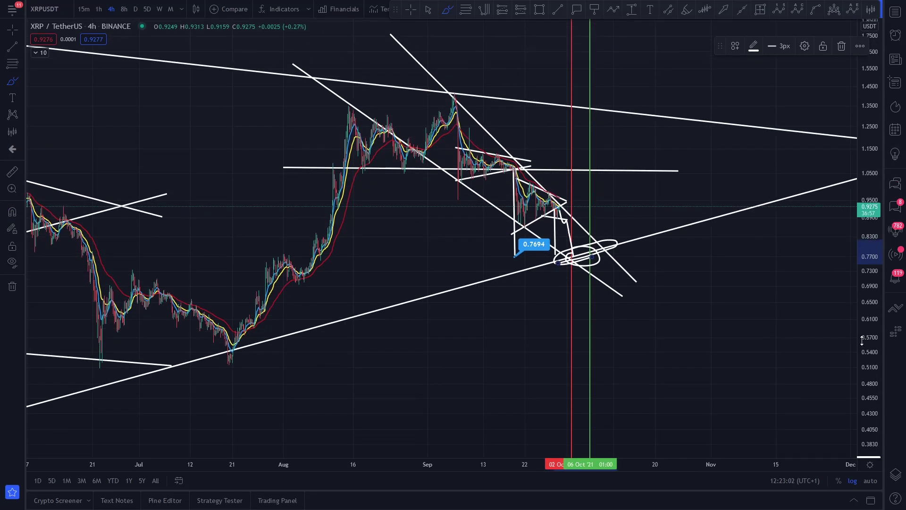
{"action": "left_click", "coordinate": [136, 8]}
{"action": "scroll", "coordinate": [609, 279], "scroll_direction": "up", "scroll_amount": 3}
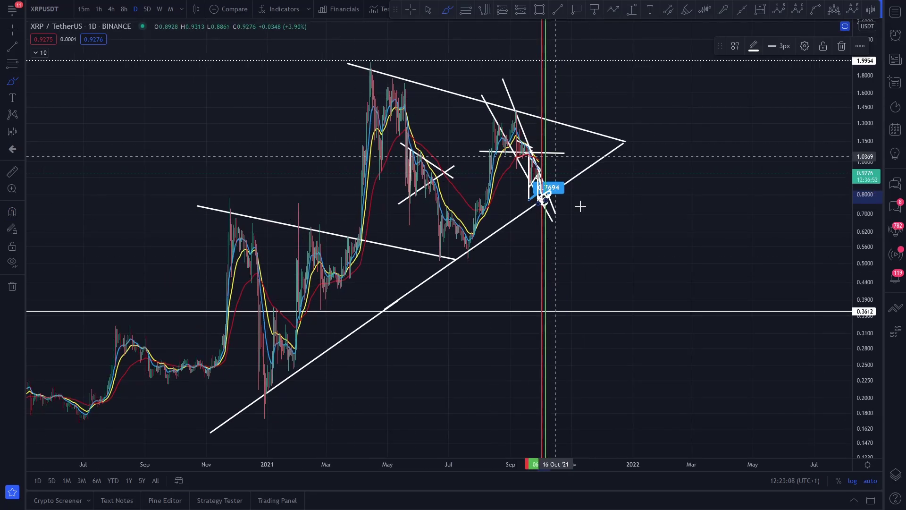
Step: Brush a wavy path along the major daily swings, ending with a rise above the large triangle's upper line
{"action": "scroll", "coordinate": [520, 156], "scroll_direction": "up", "scroll_amount": 2}
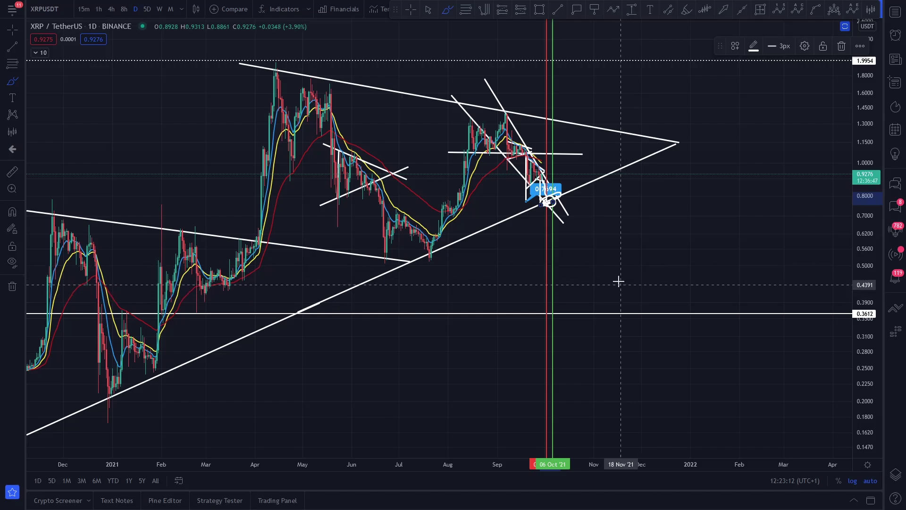
{"action": "scroll", "coordinate": [605, 279], "scroll_direction": "down", "scroll_amount": 2}
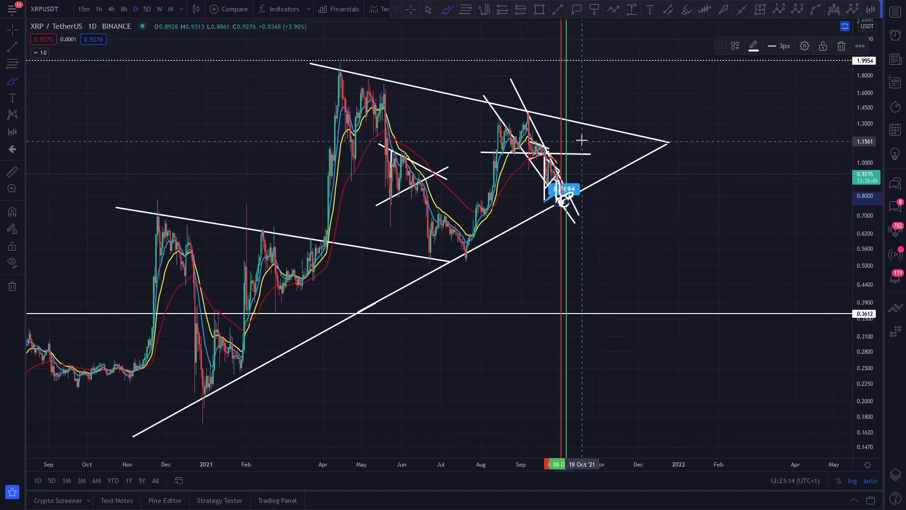
{"action": "left_click", "coordinate": [14, 83]}
{"action": "mouse_move", "coordinate": [68, 396]}
{"action": "left_mouse_down"}
{"action": "mouse_move", "coordinate": [174, 202]}
{"action": "mouse_move", "coordinate": [237, 331]}
{"action": "mouse_move", "coordinate": [321, 198]}
{"action": "mouse_move", "coordinate": [349, 87]}
{"action": "mouse_move", "coordinate": [415, 267]}
{"action": "mouse_move", "coordinate": [487, 122]}
{"action": "mouse_move", "coordinate": [550, 200]}
{"action": "mouse_move", "coordinate": [596, 112]}
{"action": "left_mouse_up"}
Step: Undo the brush loop along the rising support line and circle the low around January 2021 on that line instead
{"action": "mouse_move", "coordinate": [586, 178]}
{"action": "left_mouse_down"}
{"action": "mouse_move", "coordinate": [158, 435]}
{"action": "mouse_move", "coordinate": [496, 285]}
{"action": "mouse_move", "coordinate": [678, 159]}
{"action": "left_mouse_up"}
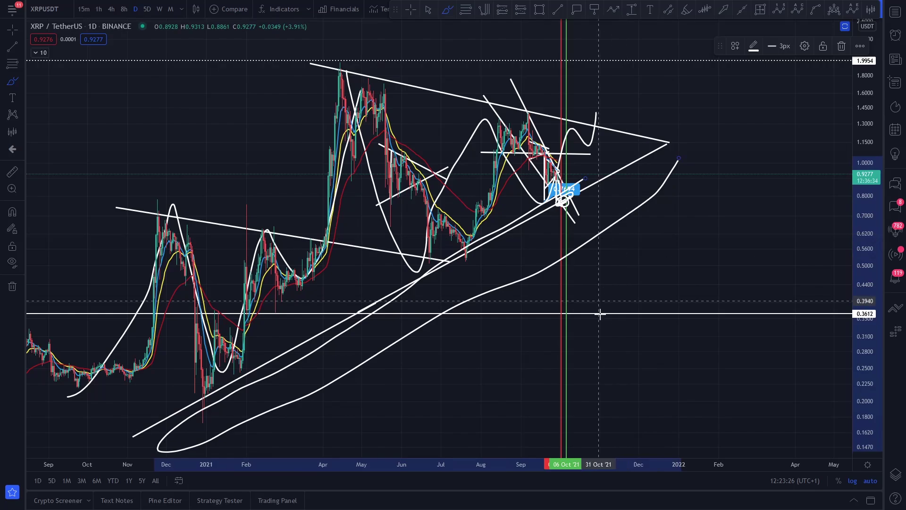
{"action": "key", "text": "ctrl+z"}
{"action": "mouse_move", "coordinate": [257, 347]}
{"action": "left_mouse_down"}
{"action": "mouse_move", "coordinate": [173, 431]}
{"action": "mouse_move", "coordinate": [262, 326]}
{"action": "left_mouse_up"}
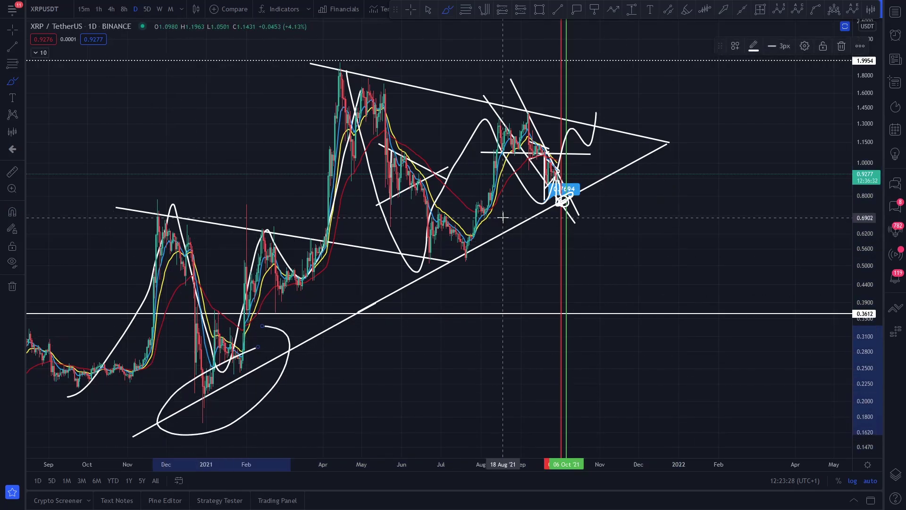
Step: Brush circles around the July 2021 low on the rising support line and around the point where the falling wedge meets that line
{"action": "left_click_drag", "start_coordinate": [495, 233], "coordinate": [474, 270]}
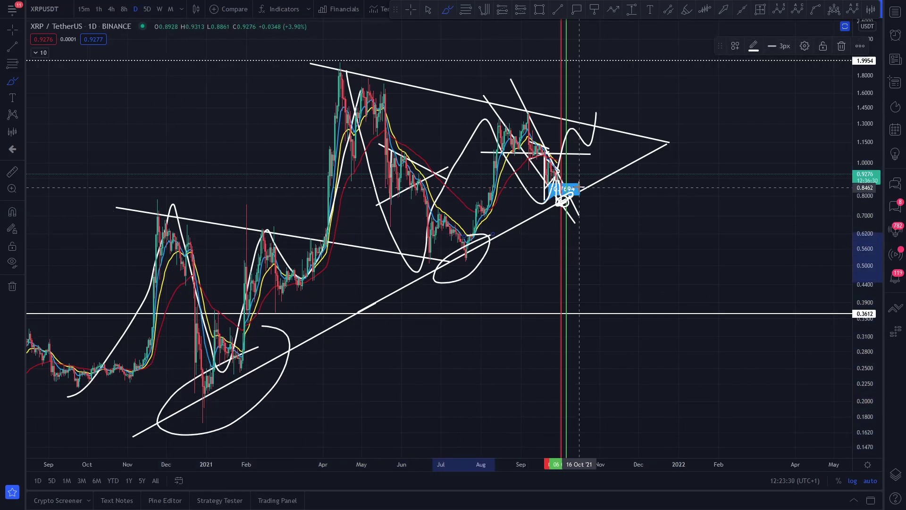
{"action": "mouse_move", "coordinate": [588, 174]}
{"action": "left_mouse_down"}
{"action": "mouse_move", "coordinate": [557, 189]}
{"action": "mouse_move", "coordinate": [540, 215]}
{"action": "mouse_move", "coordinate": [605, 187]}
{"action": "mouse_move", "coordinate": [587, 176]}
{"action": "mouse_move", "coordinate": [613, 191]}
{"action": "mouse_move", "coordinate": [561, 170]}
{"action": "left_mouse_up"}
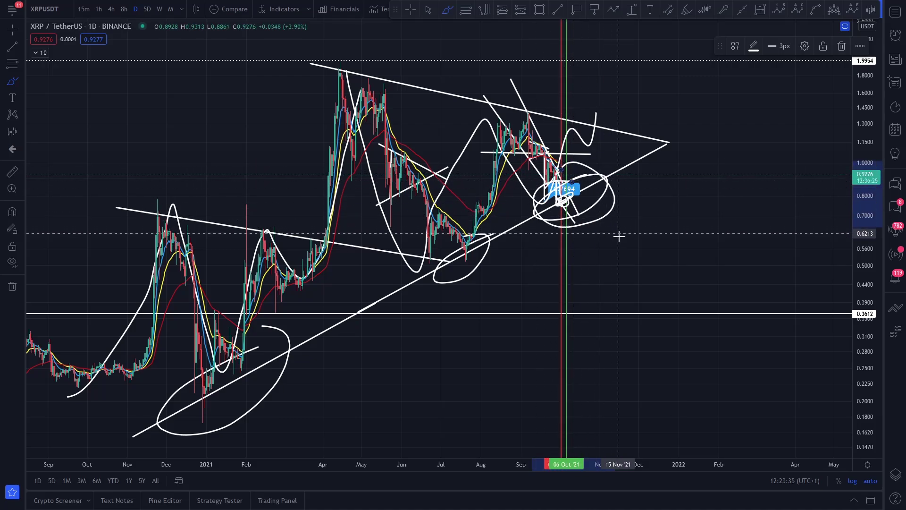
Step: Undo the brush circles and the wavy path on the daily chart, and return to the 4h timeframe
{"action": "key", "text": "ctrl+z"}
{"action": "key", "text": "ctrl+z"}
{"action": "key", "text": "ctrl+z"}
{"action": "key", "text": "ctrl+z"}
{"action": "key", "text": "ctrl+z"}
{"action": "key", "text": "ctrl+z"}
{"action": "key", "text": "ctrl+z"}
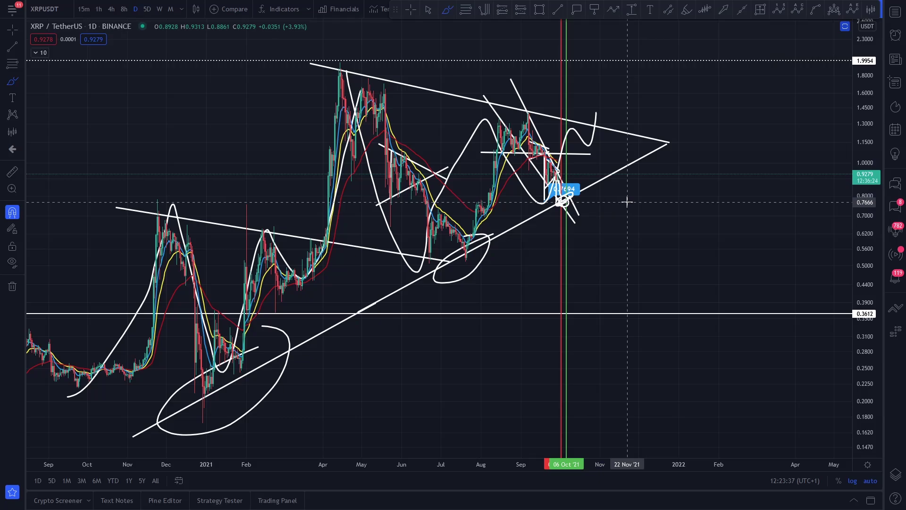
{"action": "scroll", "coordinate": [627, 203], "scroll_direction": "up", "scroll_amount": 4}
{"action": "scroll", "coordinate": [588, 213], "scroll_direction": "down", "scroll_amount": 2}
{"action": "scroll", "coordinate": [858, 107], "scroll_direction": "down", "scroll_amount": 5}
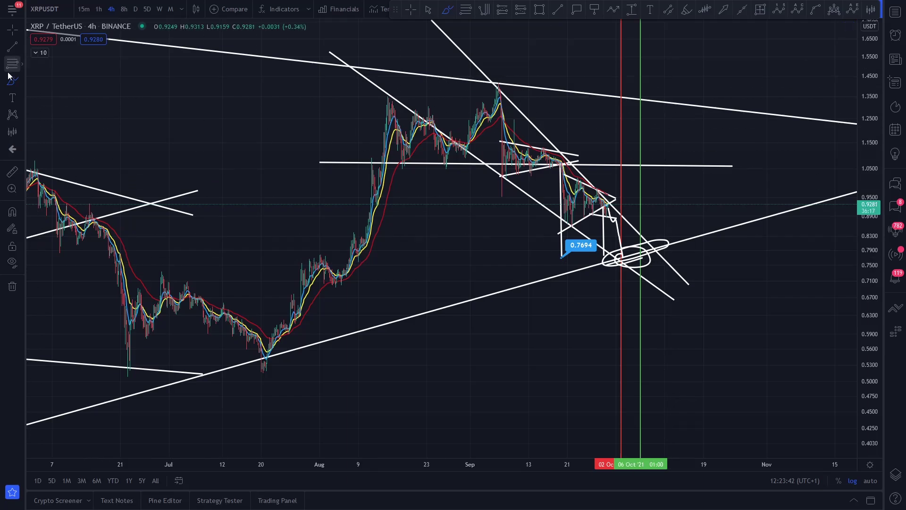
Step: Brush a wavy path down the falling wedge, circle the rising support zone, and project a rise above the horizontal line towards the triangle's upper line
{"action": "left_click", "coordinate": [20, 81]}
{"action": "mouse_move", "coordinate": [435, 51]}
{"action": "left_mouse_down"}
{"action": "mouse_move", "coordinate": [581, 238]}
{"action": "mouse_move", "coordinate": [661, 252]}
{"action": "mouse_move", "coordinate": [652, 246]}
{"action": "mouse_move", "coordinate": [666, 282]}
{"action": "mouse_move", "coordinate": [687, 238]}
{"action": "mouse_move", "coordinate": [560, 263]}
{"action": "mouse_move", "coordinate": [696, 228]}
{"action": "left_mouse_up"}
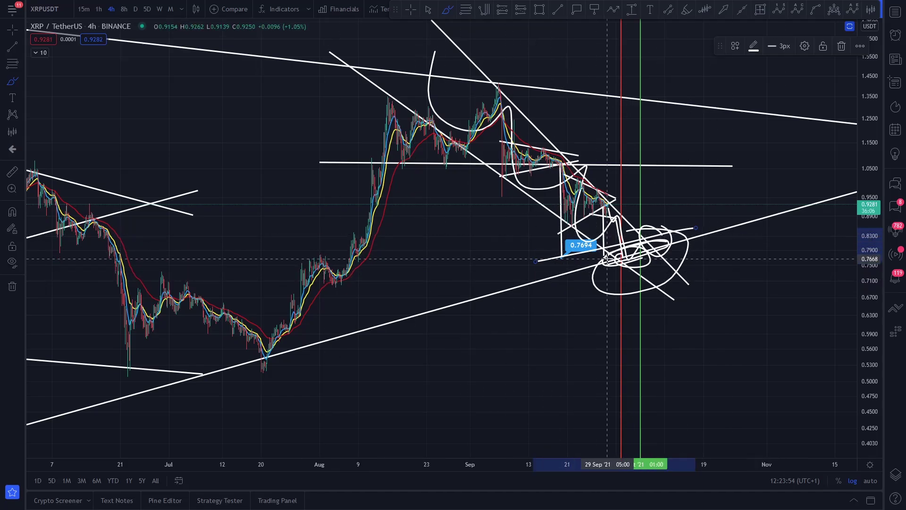
{"action": "mouse_move", "coordinate": [693, 163]}
{"action": "left_mouse_down"}
{"action": "mouse_move", "coordinate": [599, 287]}
{"action": "mouse_move", "coordinate": [676, 247]}
{"action": "left_mouse_up"}
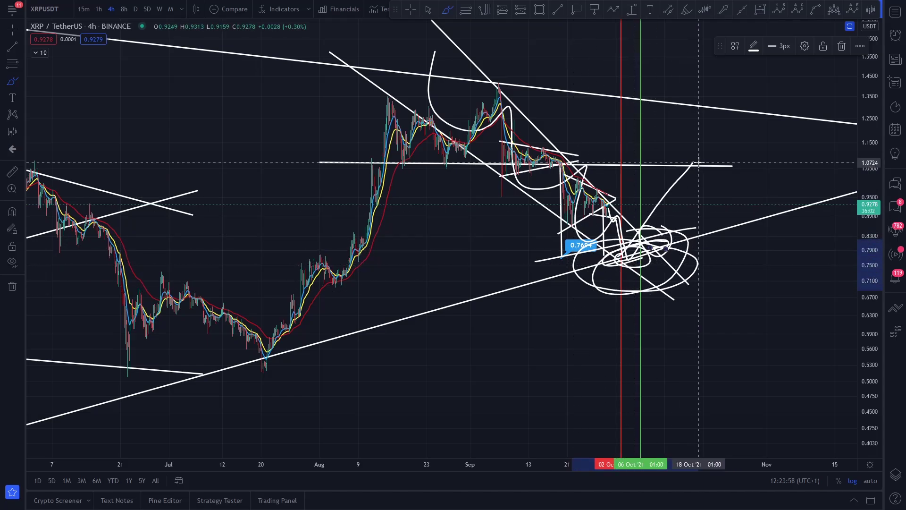
{"action": "mouse_move", "coordinate": [690, 163]}
{"action": "left_mouse_down"}
{"action": "mouse_move", "coordinate": [719, 137]}
{"action": "mouse_move", "coordinate": [707, 163]}
{"action": "left_mouse_up"}
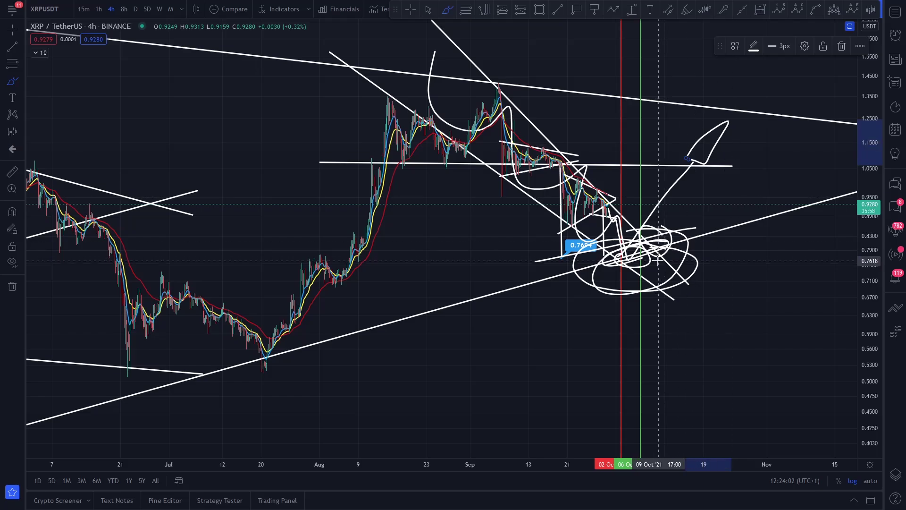
{"action": "left_click_drag", "start_coordinate": [623, 251], "coordinate": [743, 97]}
Step: Undo the brushed wedge path, the support circles and the projected rise
{"action": "key", "text": "ctrl+z"}
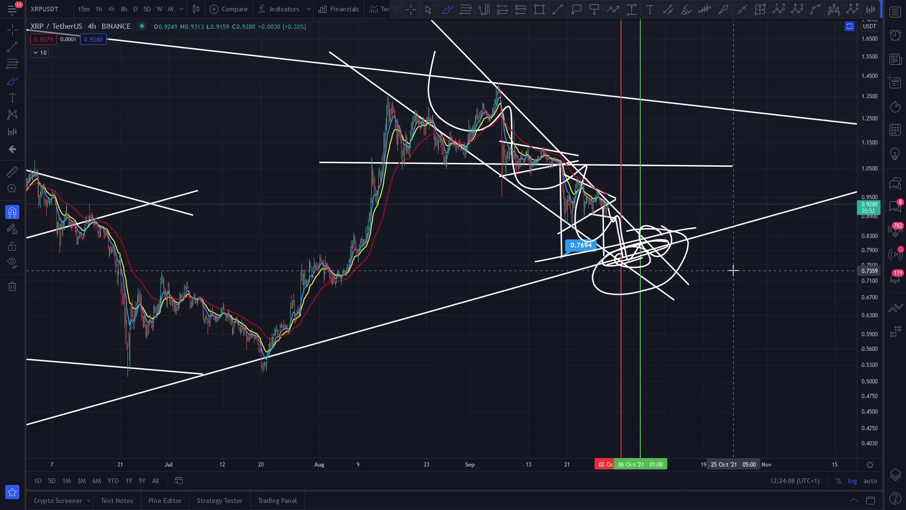
{"action": "key", "text": "ctrl+z"}
{"action": "key", "text": "ctrl+z"}
{"action": "key", "text": "ctrl+z"}
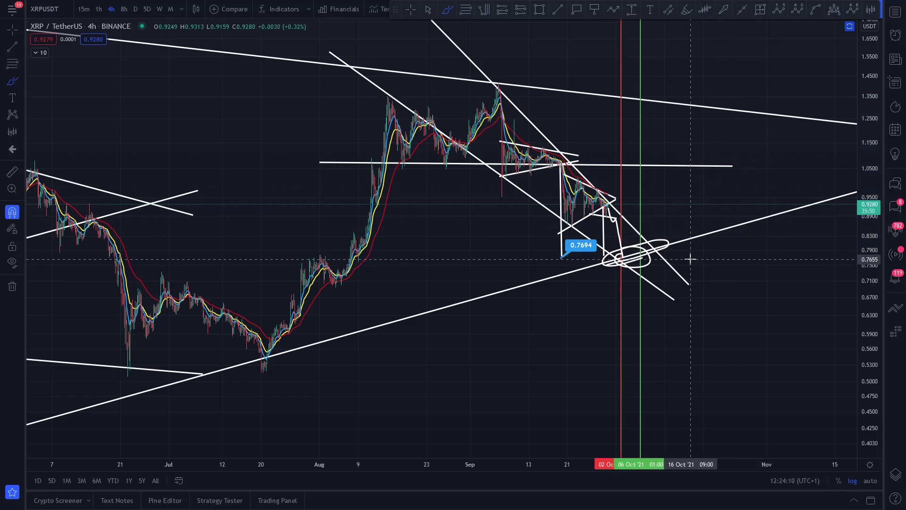
{"action": "key", "text": "ctrl+z"}
Step: Compress the price scale and brush a circle around the early September high at the large triangle's upper line
{"action": "left_click_drag", "start_coordinate": [863, 133], "coordinate": [861, 342]}
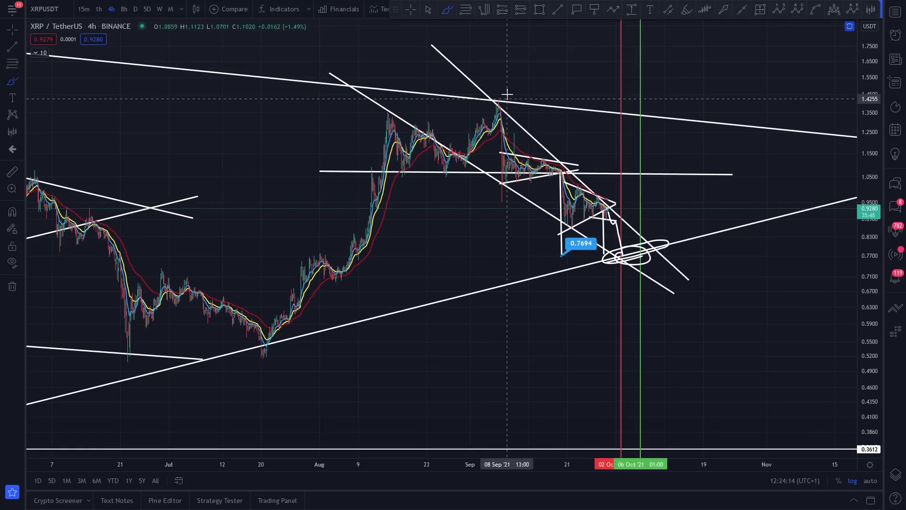
{"action": "left_click", "coordinate": [22, 81]}
{"action": "left_click", "coordinate": [47, 81]}
{"action": "left_click_drag", "start_coordinate": [485, 87], "coordinate": [504, 97]}
{"action": "scroll", "coordinate": [642, 128], "scroll_direction": "down", "scroll_amount": 3}
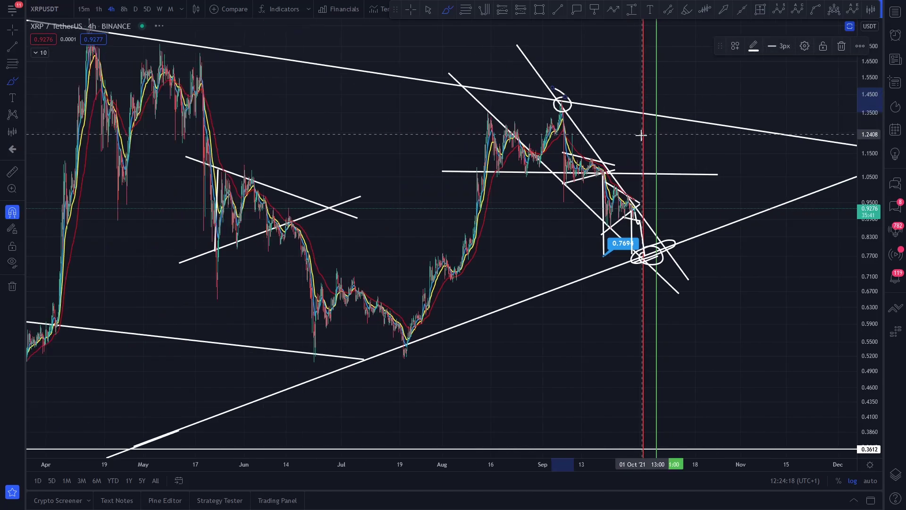
Step: Brush a stepped path down the falling wedge and a roughly horizontal line extending forward from the September high
{"action": "mouse_move", "coordinate": [538, 141]}
{"action": "left_mouse_down"}
{"action": "mouse_move", "coordinate": [595, 220]}
{"action": "mouse_move", "coordinate": [661, 275]}
{"action": "left_mouse_up"}
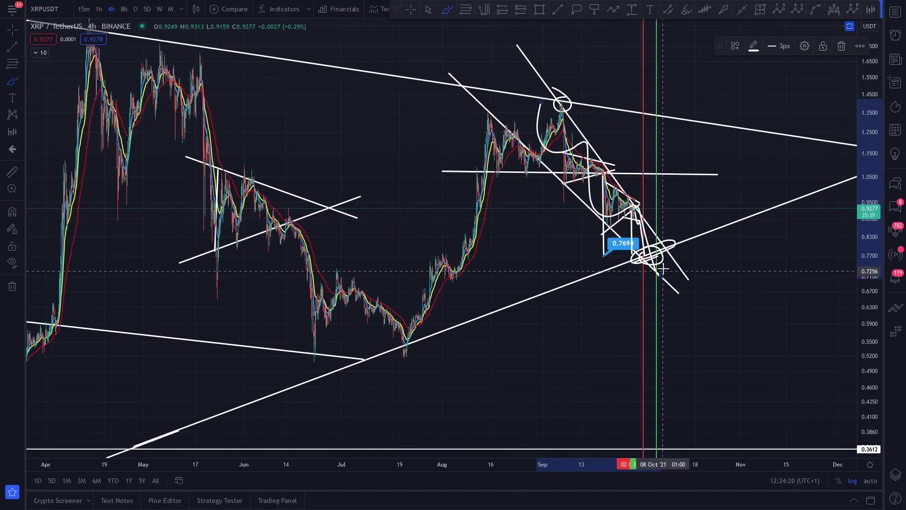
{"action": "left_click_drag", "start_coordinate": [594, 173], "coordinate": [645, 162]}
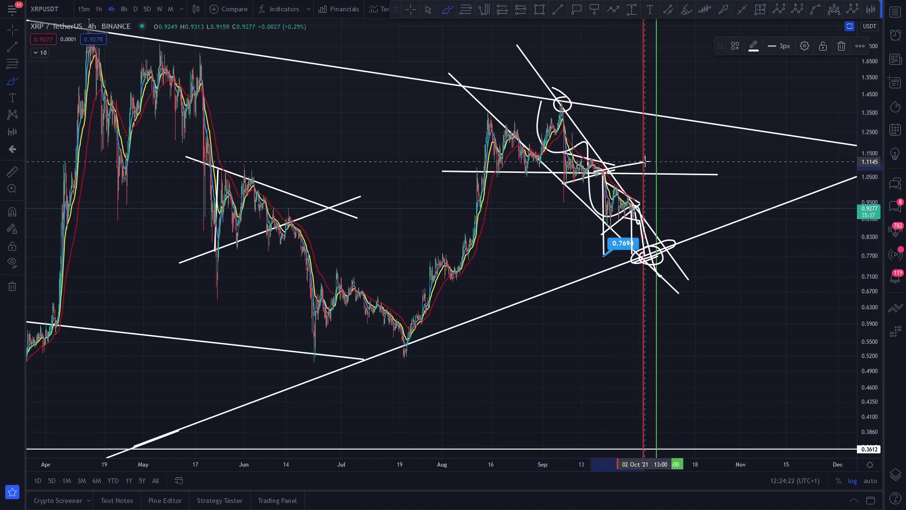
{"action": "left_click_drag", "start_coordinate": [552, 100], "coordinate": [775, 93]}
{"action": "scroll", "coordinate": [789, 121], "scroll_direction": "down", "scroll_amount": 5}
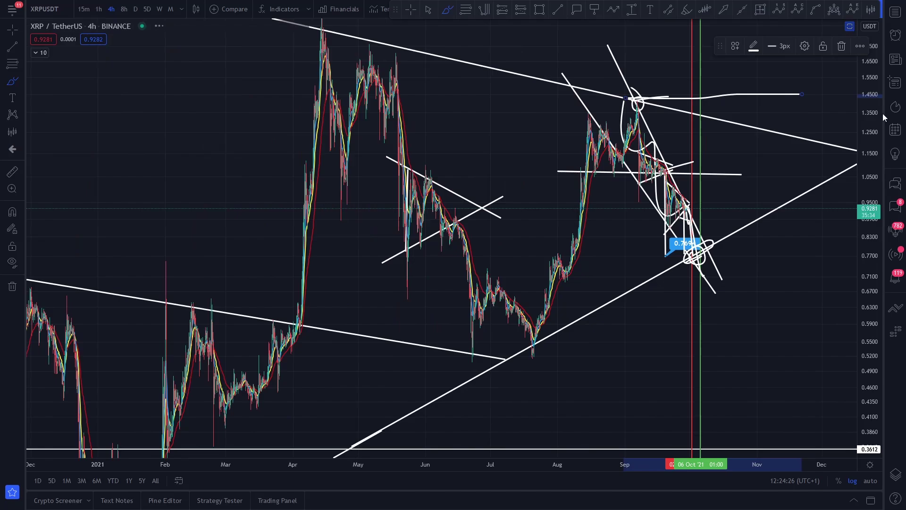
Step: Brush long loops around the large triangle's upper line and around the earlier falling resistance line starting in late 2020
{"action": "mouse_move", "coordinate": [765, 145]}
{"action": "left_mouse_down"}
{"action": "mouse_move", "coordinate": [350, 71]}
{"action": "mouse_move", "coordinate": [392, 125]}
{"action": "mouse_move", "coordinate": [805, 178]}
{"action": "left_mouse_up"}
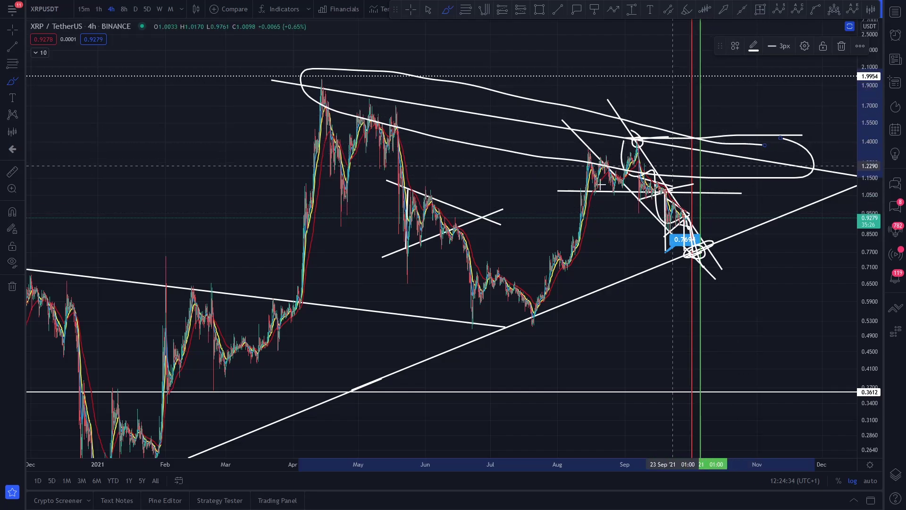
{"action": "scroll", "coordinate": [314, 337], "scroll_direction": "down", "scroll_amount": 2}
{"action": "mouse_move", "coordinate": [335, 300]}
{"action": "left_mouse_down"}
{"action": "mouse_move", "coordinate": [178, 259]}
{"action": "mouse_move", "coordinate": [226, 320]}
{"action": "mouse_move", "coordinate": [349, 307]}
{"action": "left_mouse_up"}
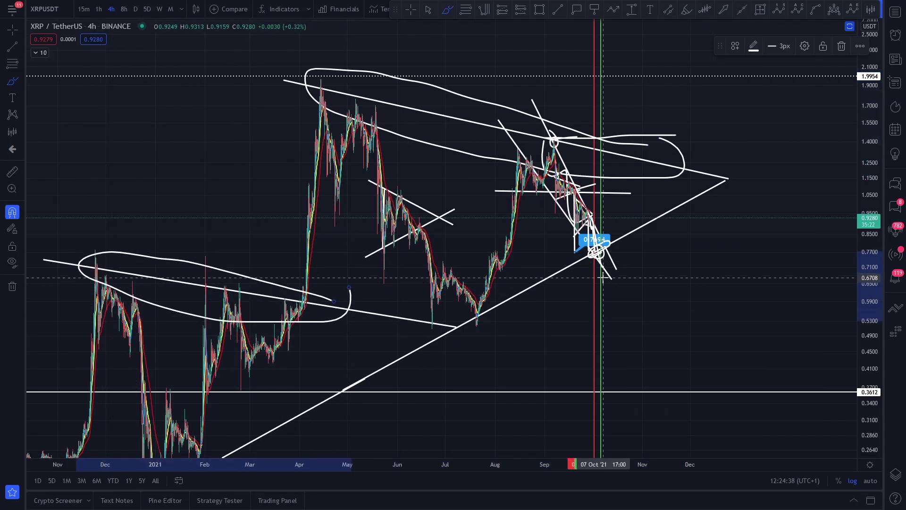
Step: Undo all brush strokes on the 4h chart, including the support circle and price path, and focus on the falling wedge
{"action": "key", "text": "ctrl+z"}
{"action": "key", "text": "ctrl+z"}
{"action": "key", "text": "ctrl+z"}
{"action": "key", "text": "ctrl+z"}
{"action": "key", "text": "ctrl+z"}
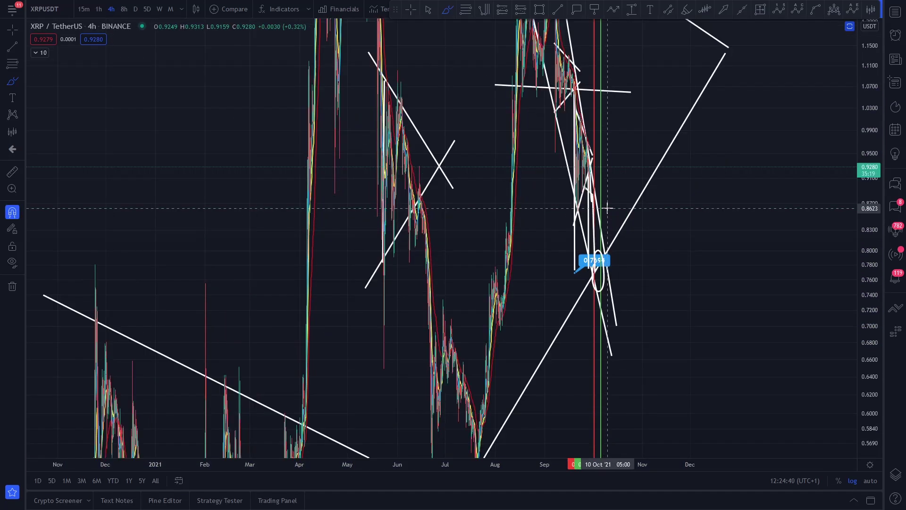
{"action": "scroll", "coordinate": [608, 208], "scroll_direction": "up", "scroll_amount": 5}
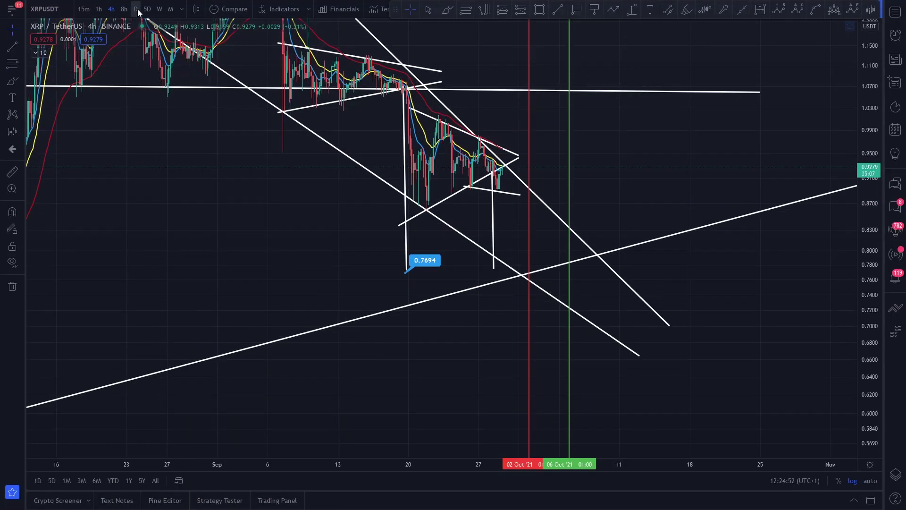
Step: Switch to the daily timeframe, compress the price scale to fit the large triangle, and bring the RSI pane into view
{"action": "left_click", "coordinate": [136, 9]}
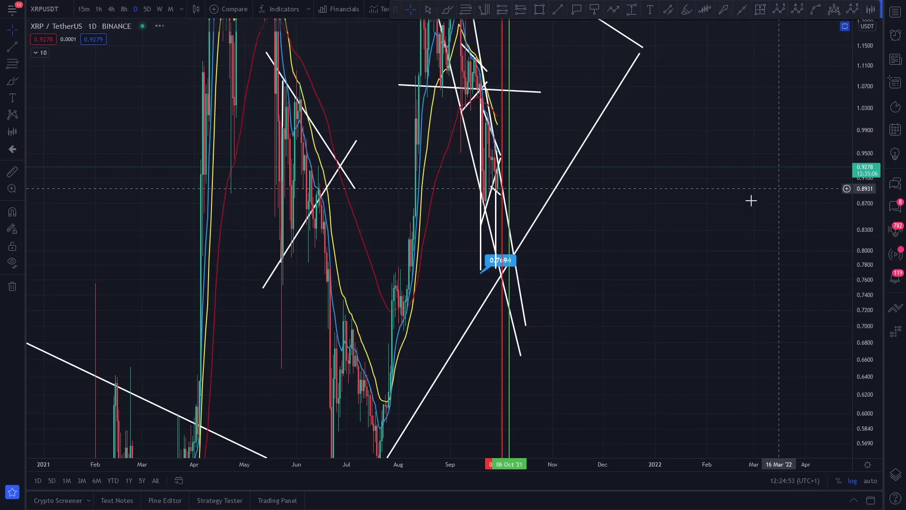
{"action": "scroll", "coordinate": [763, 193], "scroll_direction": "up", "scroll_amount": 2}
{"action": "left_click_drag", "start_coordinate": [870, 96], "coordinate": [889, 375]}
{"action": "scroll", "coordinate": [508, 247], "scroll_direction": "up", "scroll_amount": 5}
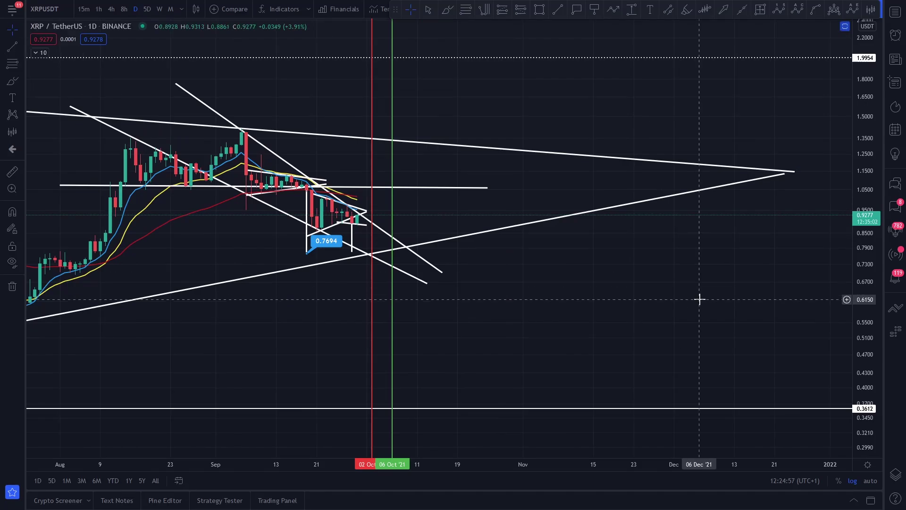
{"action": "scroll", "coordinate": [542, 310], "scroll_direction": "down", "scroll_amount": 2}
{"action": "scroll", "coordinate": [542, 309], "scroll_direction": "down", "scroll_amount": 2}
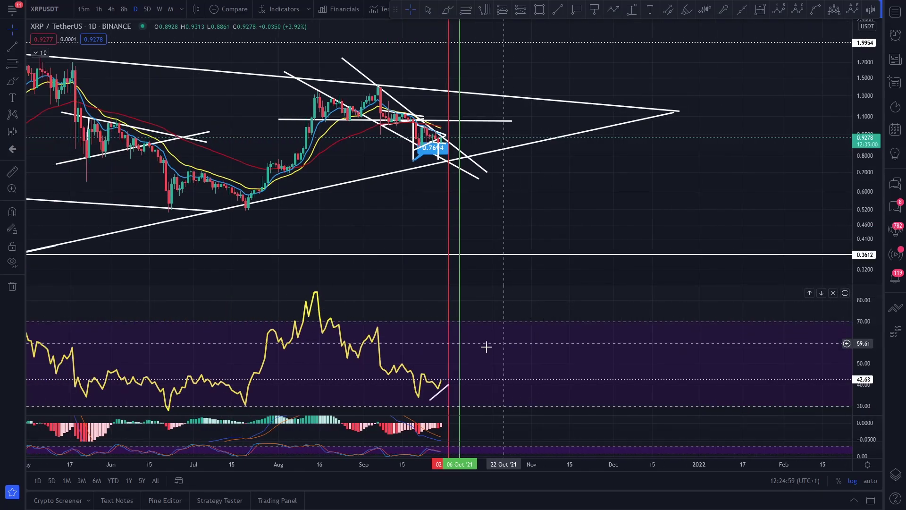
Step: Reposition the short RSI trend line beneath the latest RSI lows, running from 20 Sep to about 2 Oct
{"action": "scroll", "coordinate": [432, 191], "scroll_direction": "up", "scroll_amount": 3}
{"action": "scroll", "coordinate": [431, 191], "scroll_direction": "up", "scroll_amount": 3}
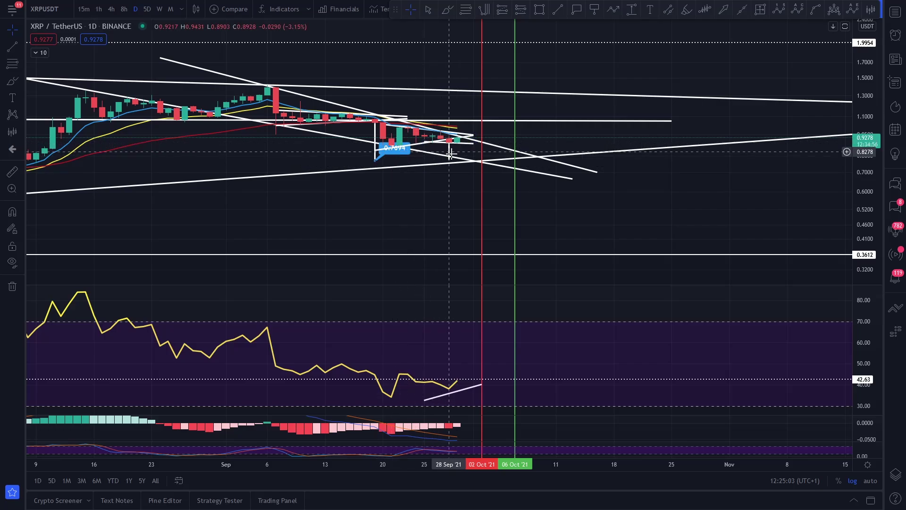
{"action": "scroll", "coordinate": [451, 243], "scroll_direction": "down", "scroll_amount": 4}
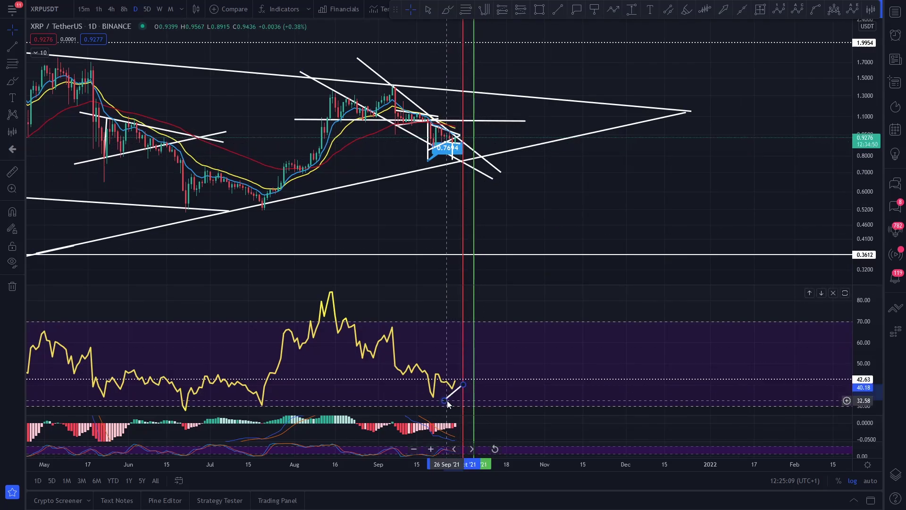
{"action": "left_click_drag", "start_coordinate": [463, 385], "coordinate": [465, 395]}
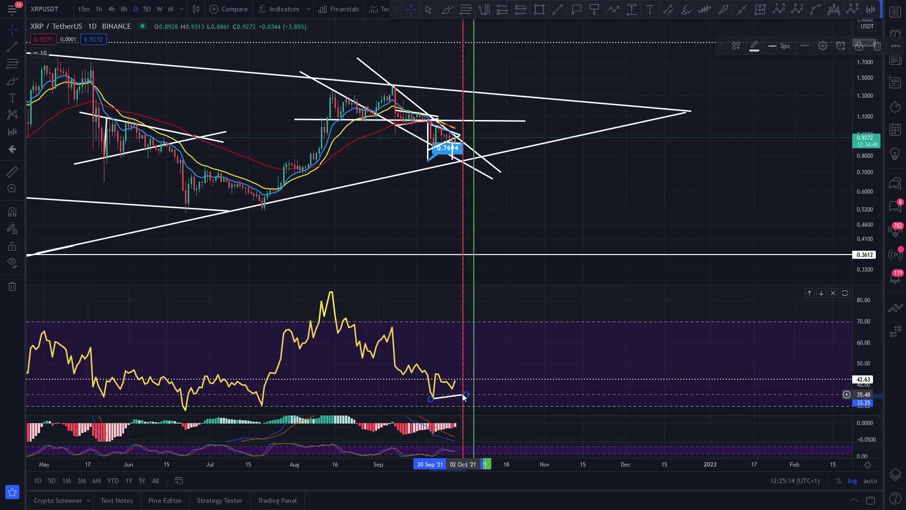
Step: Circle the wedge and rising support crossing, brush an RSI dip and upturn, and project a price rise to a circle on the triangle's upper line
{"action": "left_click", "coordinate": [12, 81]}
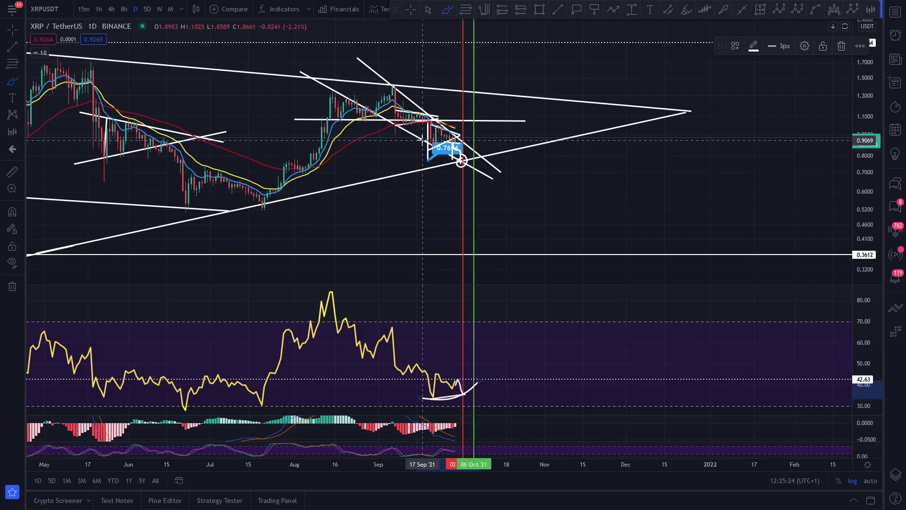
{"action": "left_click_drag", "start_coordinate": [450, 395], "coordinate": [496, 382]}
{"action": "mouse_move", "coordinate": [462, 152]}
{"action": "left_mouse_down"}
{"action": "mouse_move", "coordinate": [454, 168]}
{"action": "mouse_move", "coordinate": [495, 102]}
{"action": "mouse_move", "coordinate": [503, 109]}
{"action": "mouse_move", "coordinate": [486, 76]}
{"action": "left_mouse_up"}
{"action": "scroll", "coordinate": [671, 244], "scroll_direction": "down", "scroll_amount": 2}
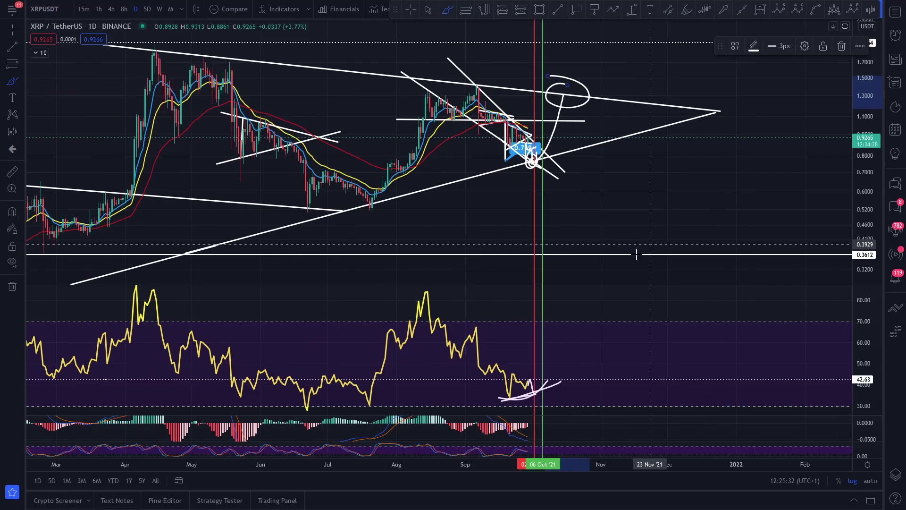
Step: Brush a horizontal line across the recent RSI lows, and undo it with the RSI curves and the projected price rise
{"action": "left_click_drag", "start_coordinate": [593, 390], "coordinate": [483, 392]}
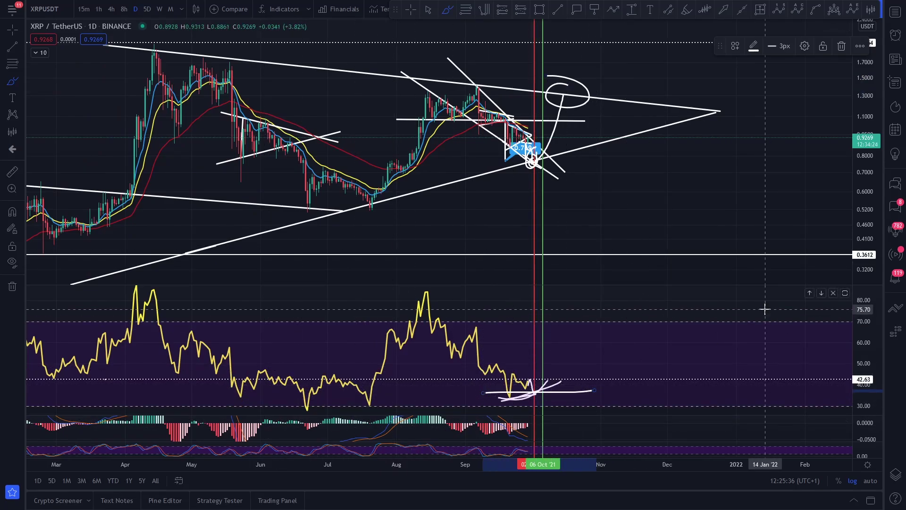
{"action": "key", "text": "ctrl+z"}
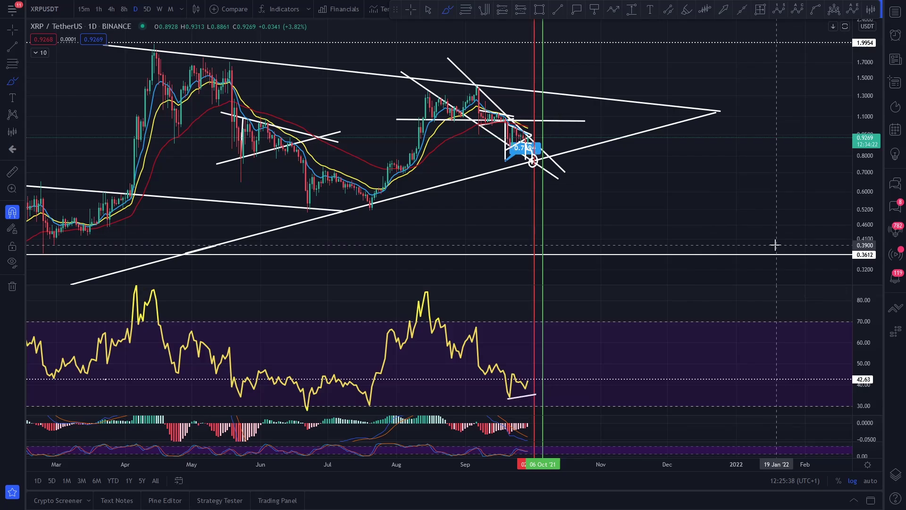